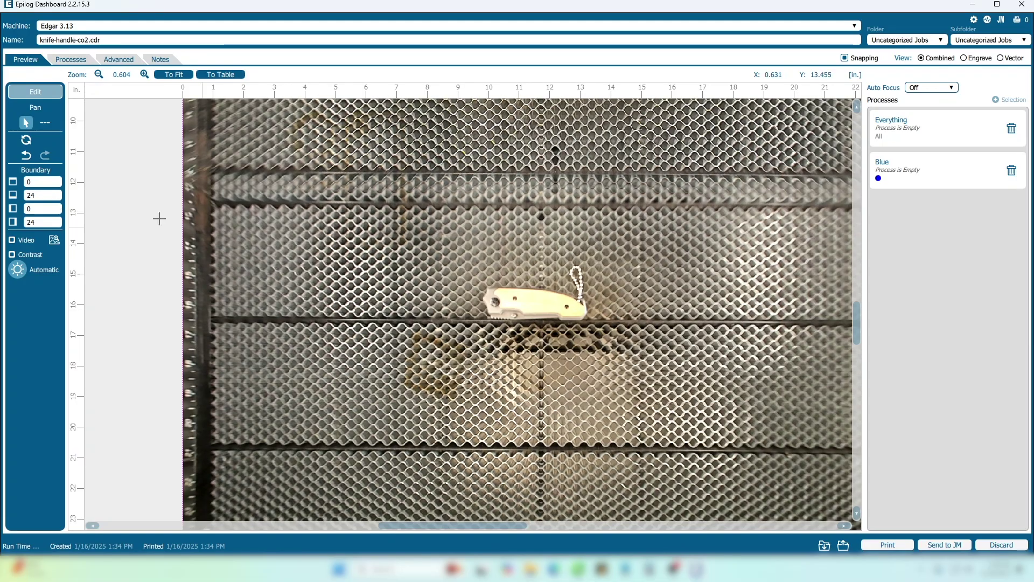
Step: Copy the camera background image of the laser bed with the knife on it
click(54, 241)
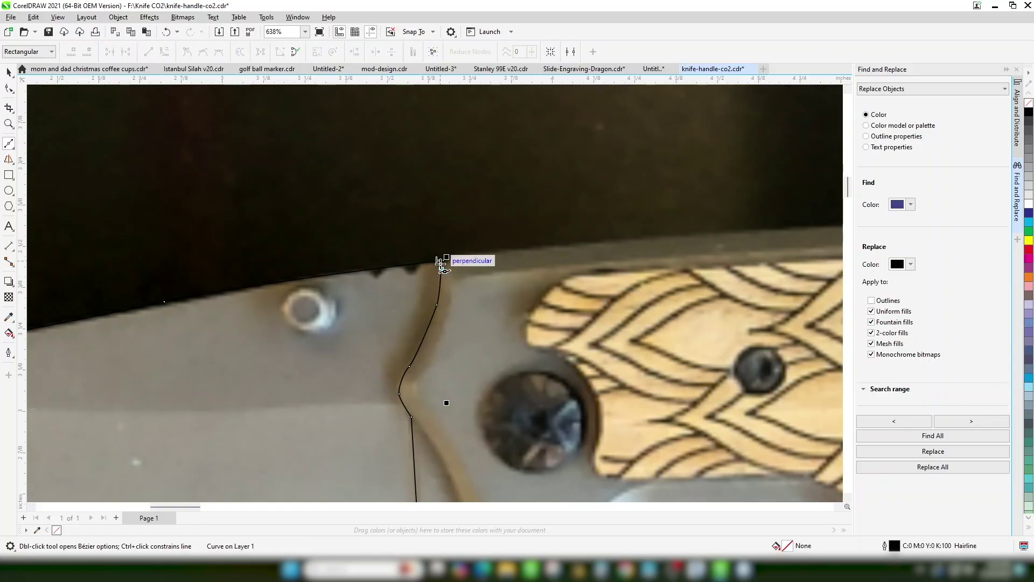
click(419, 262)
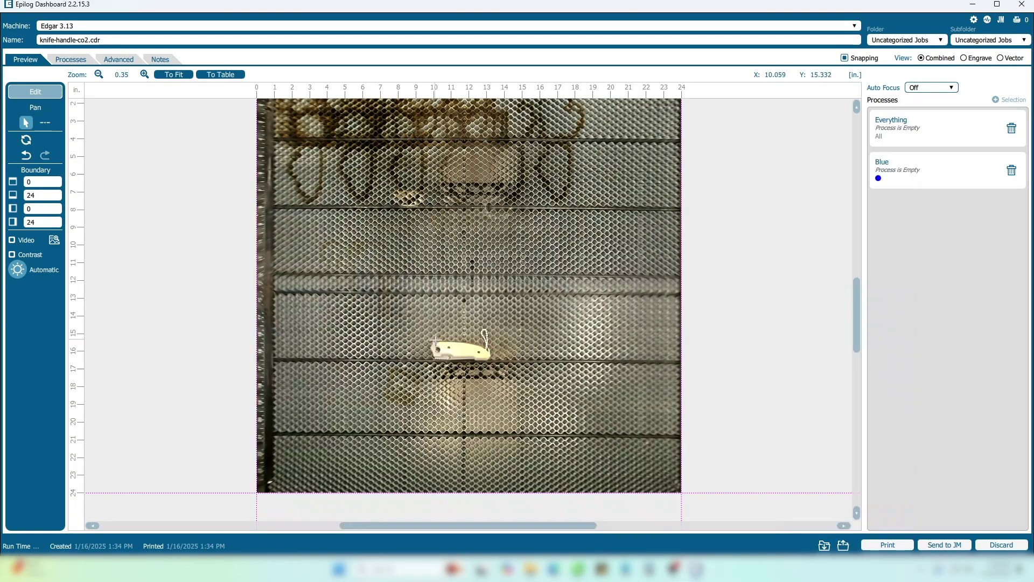
scroll(456, 348, up, 3)
scroll(456, 348, up, 1)
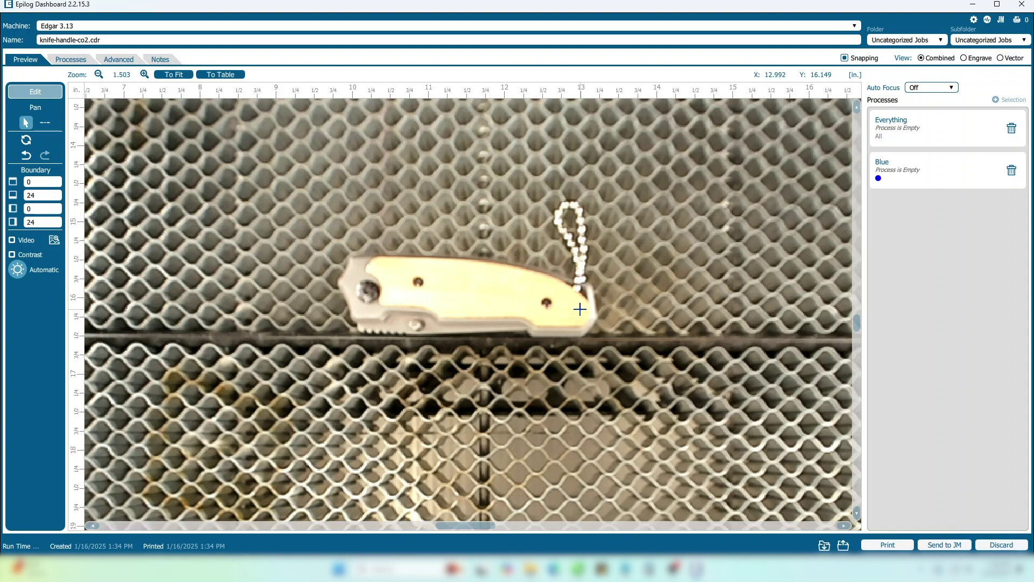
scroll(579, 308, down, 5)
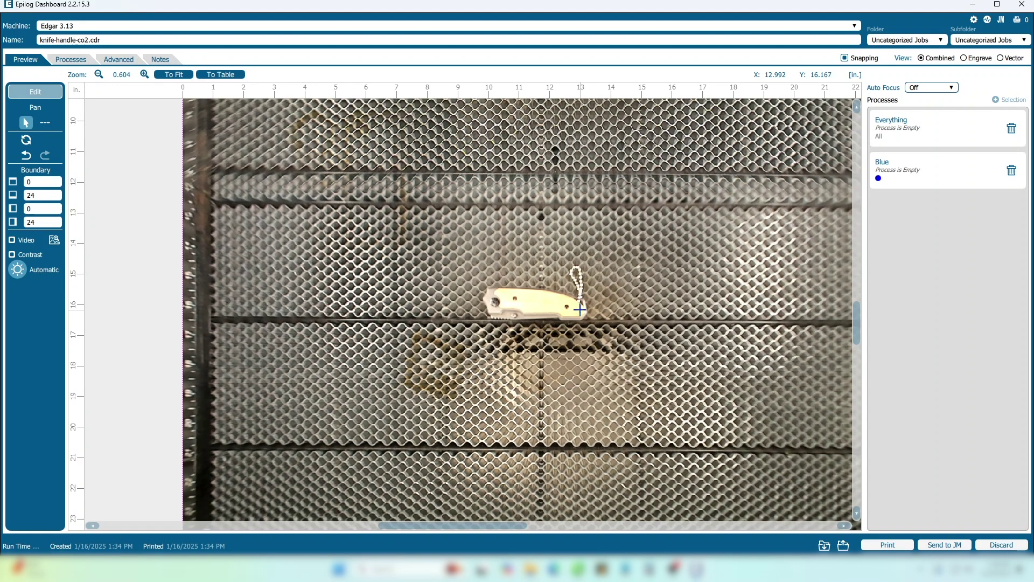
click(52, 241)
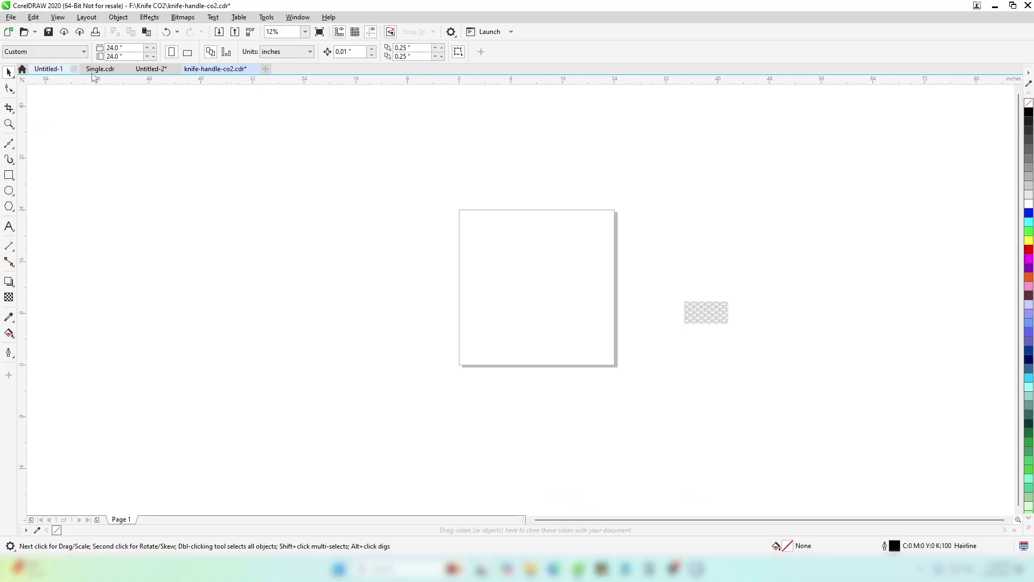
Step: Switch to CorelDRAW and set the page size of knife-handle-co2.cdr to 24 by 24 inches
text(24)
key(Tab)
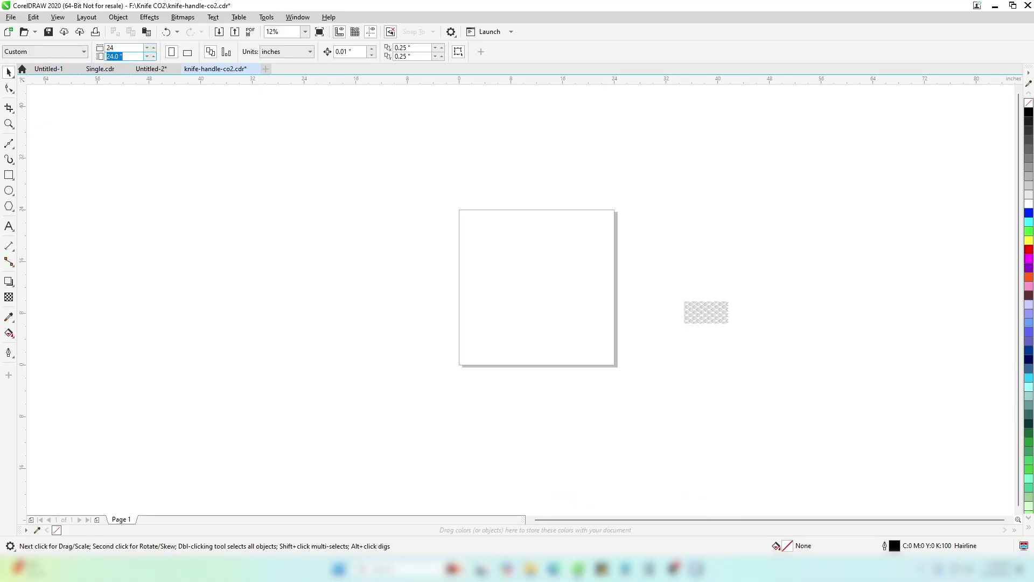
text(24)
key(Return)
Step: Paste the laser bed photo onto the page and lock it in place
key(ctrl+v)
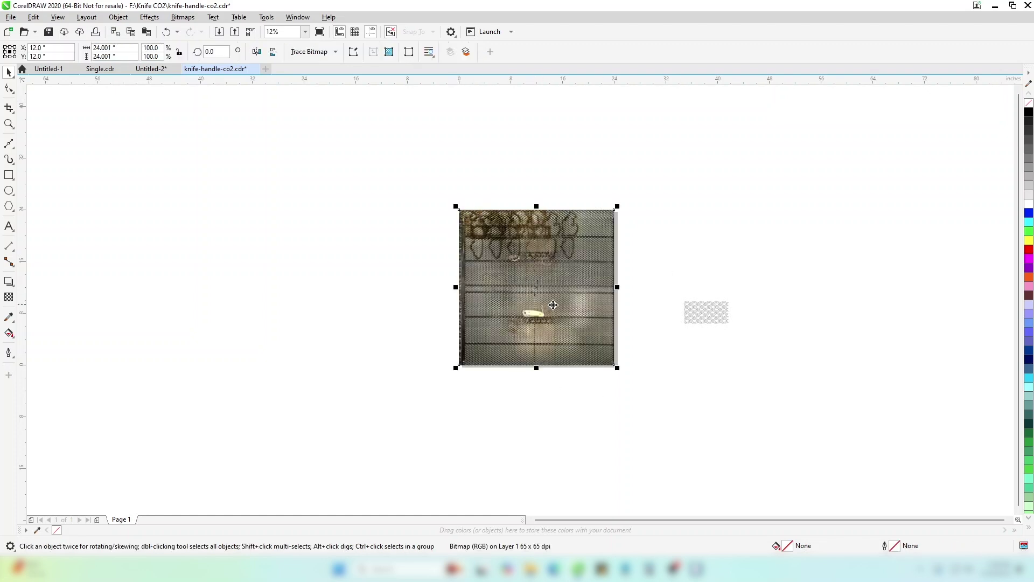
right_click(549, 285)
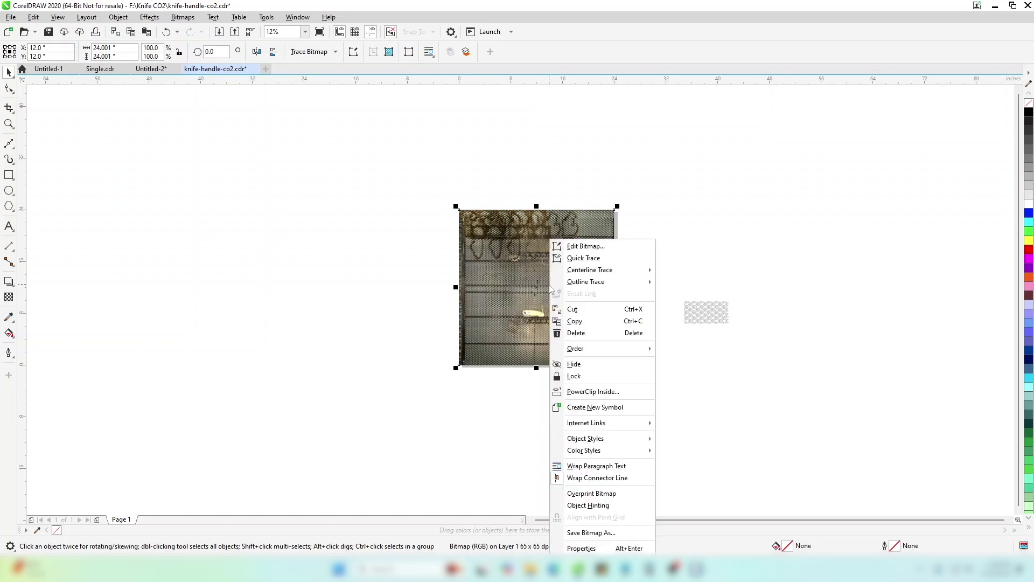
click(602, 375)
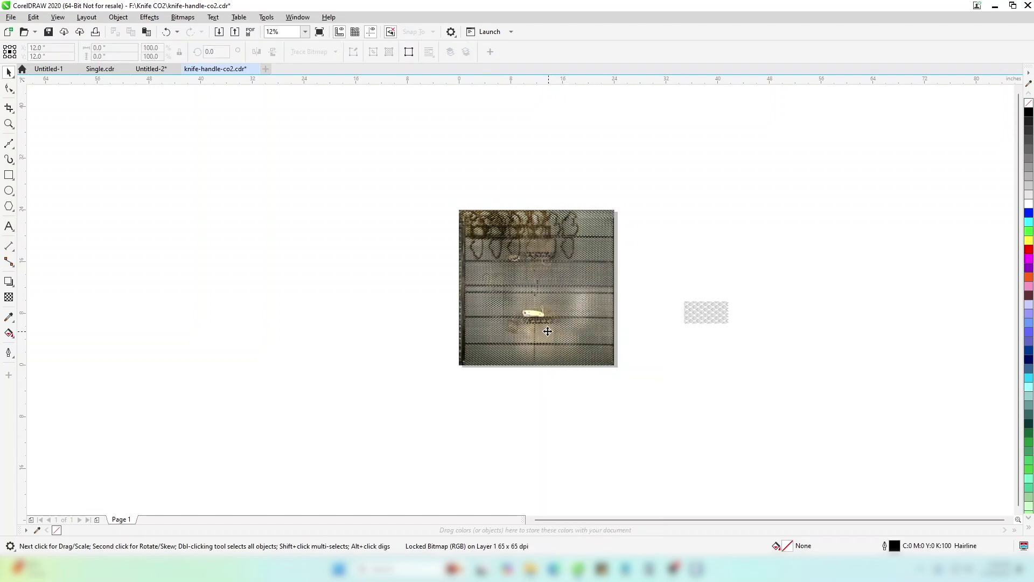
Step: Trace the front and lower edges of the cream knife handle inlay with the Bézier tool
scroll(539, 323, up, 3)
scroll(518, 297, up, 8)
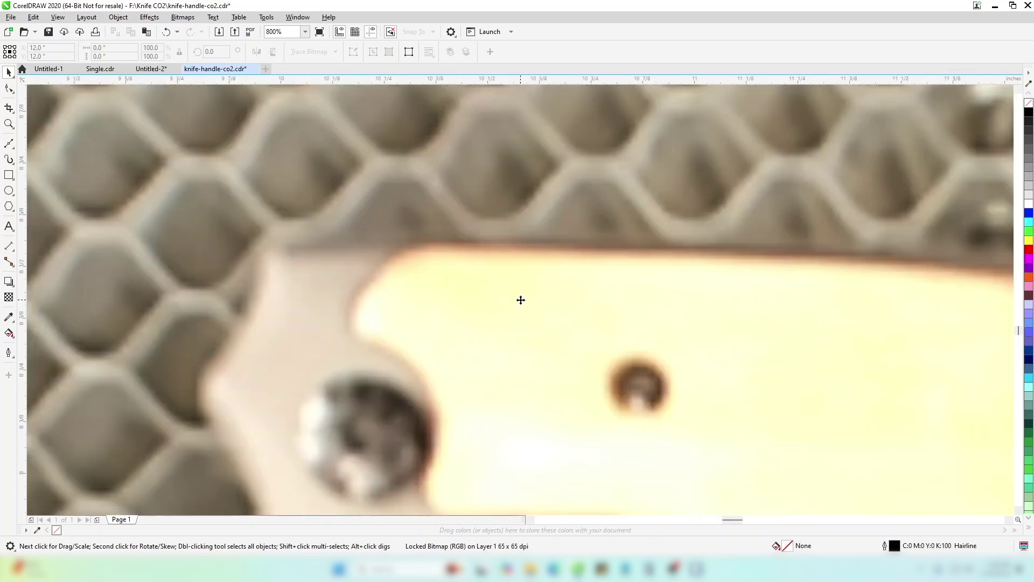
scroll(521, 300, down, 3)
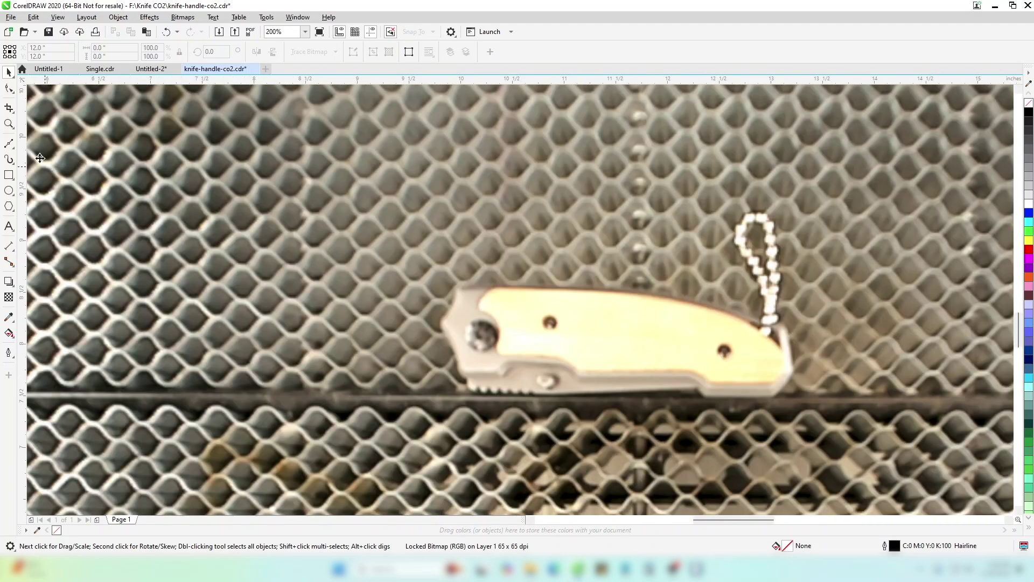
click(9, 143)
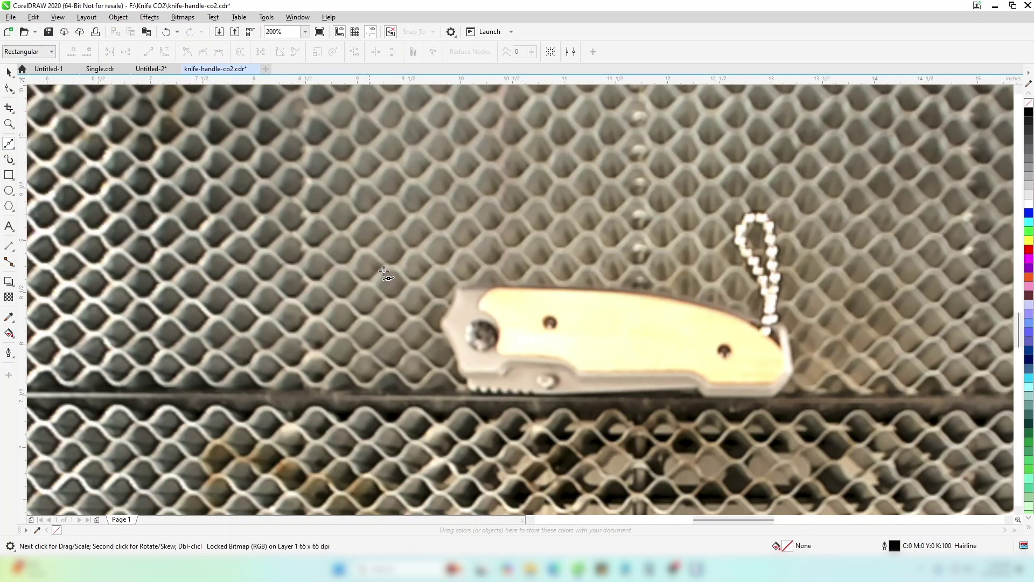
click(481, 297)
click(477, 308)
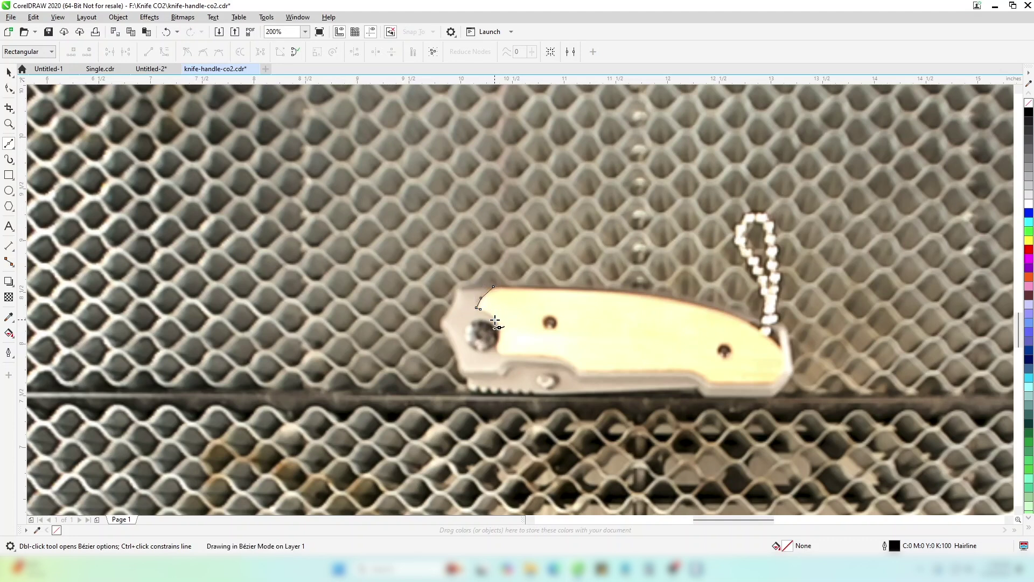
click(491, 316)
click(499, 331)
click(497, 346)
drag(501, 355, 723, 386)
click(576, 372)
click(771, 384)
Step: Continue the Bézier outline around the handle's rear end and upper edge, close it at its start point and deselect it
drag(784, 370, 786, 367)
drag(781, 349, 737, 315)
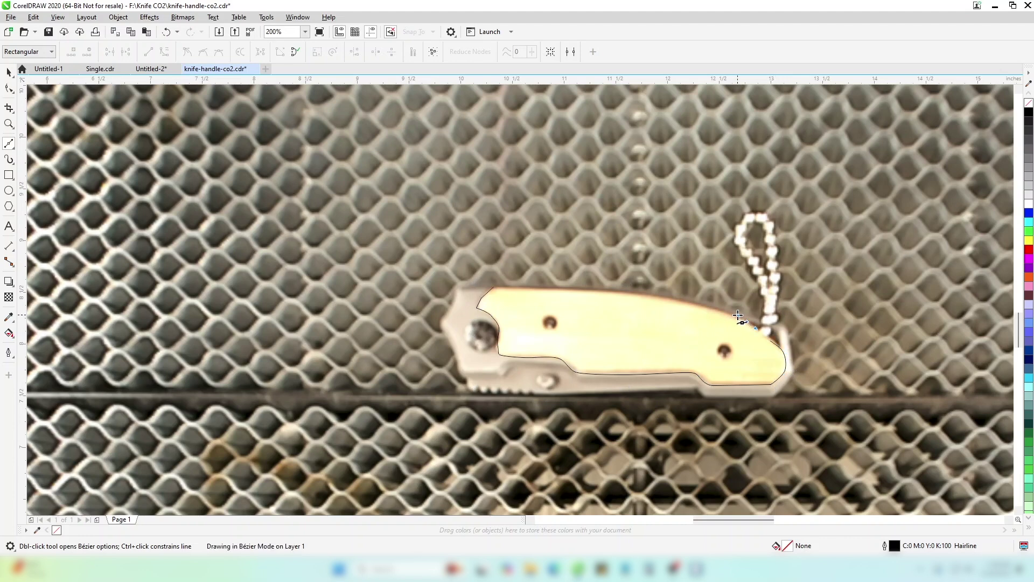
click(747, 322)
click(684, 300)
click(605, 289)
click(519, 285)
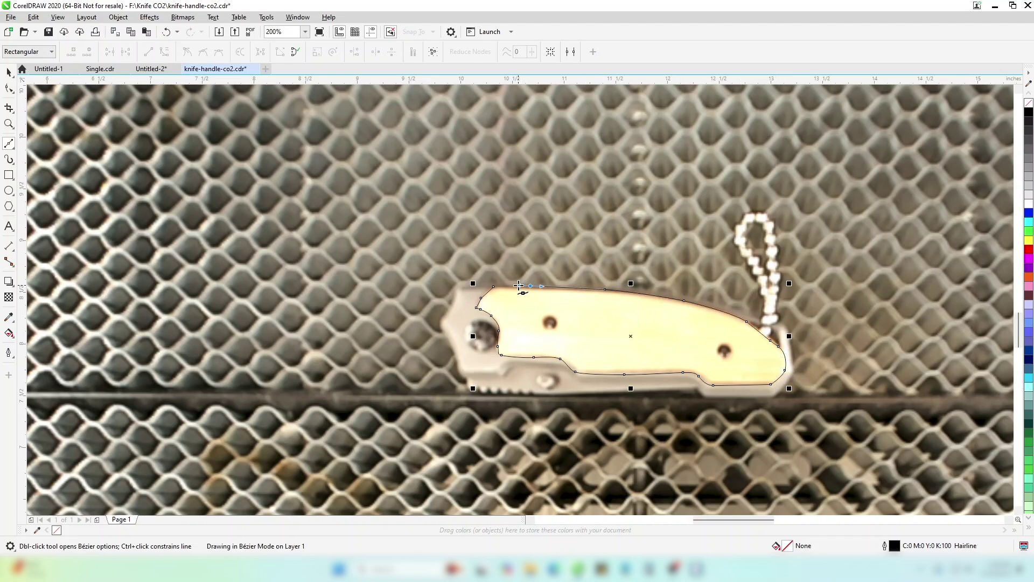
click(493, 287)
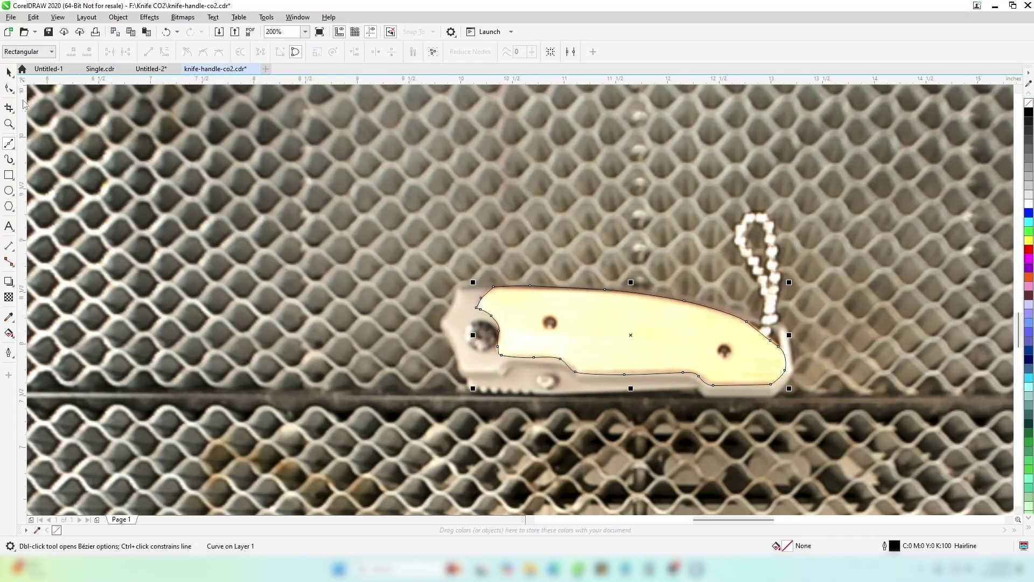
click(7, 72)
click(341, 247)
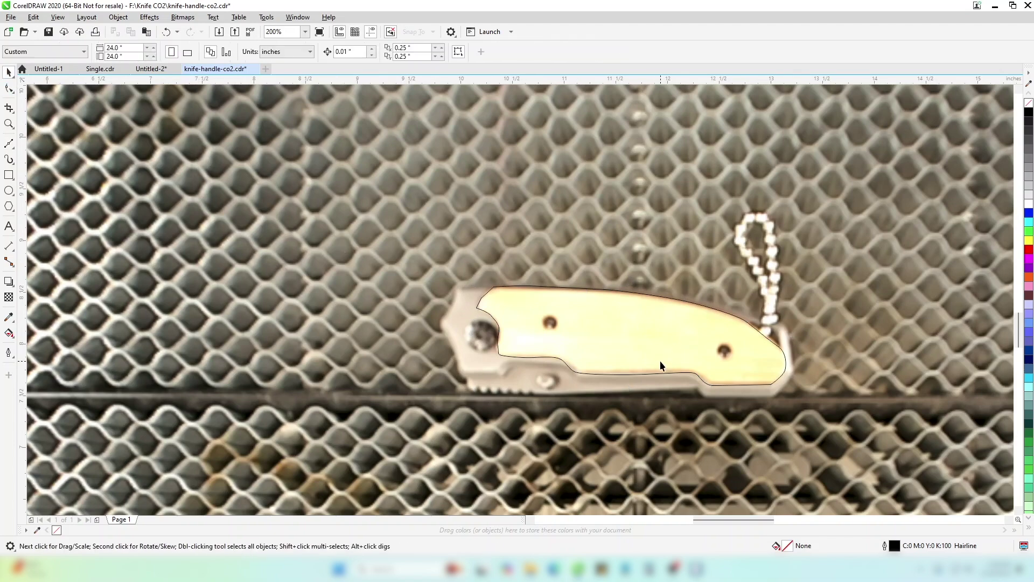
Step: Move the wave pattern closer to the page and PowerClip it inside the traced handle outline
scroll(519, 299, down, 6)
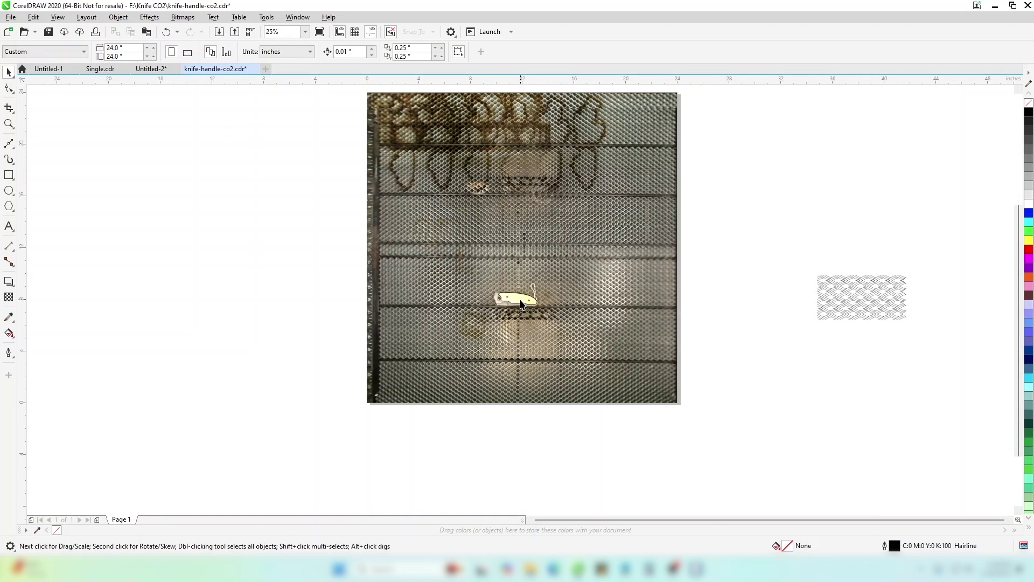
drag(822, 308, 727, 319)
right_click(727, 318)
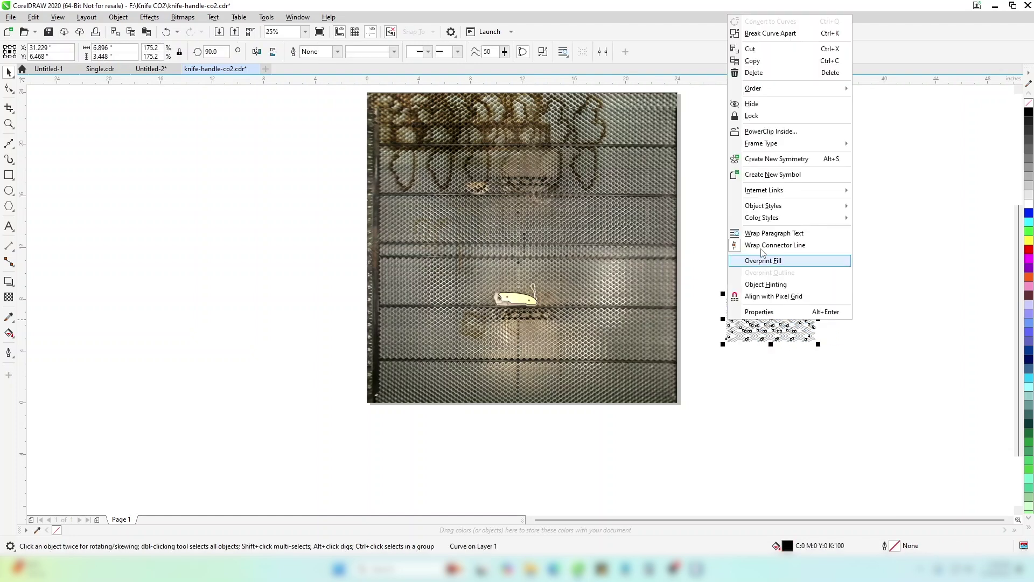
click(779, 135)
click(511, 295)
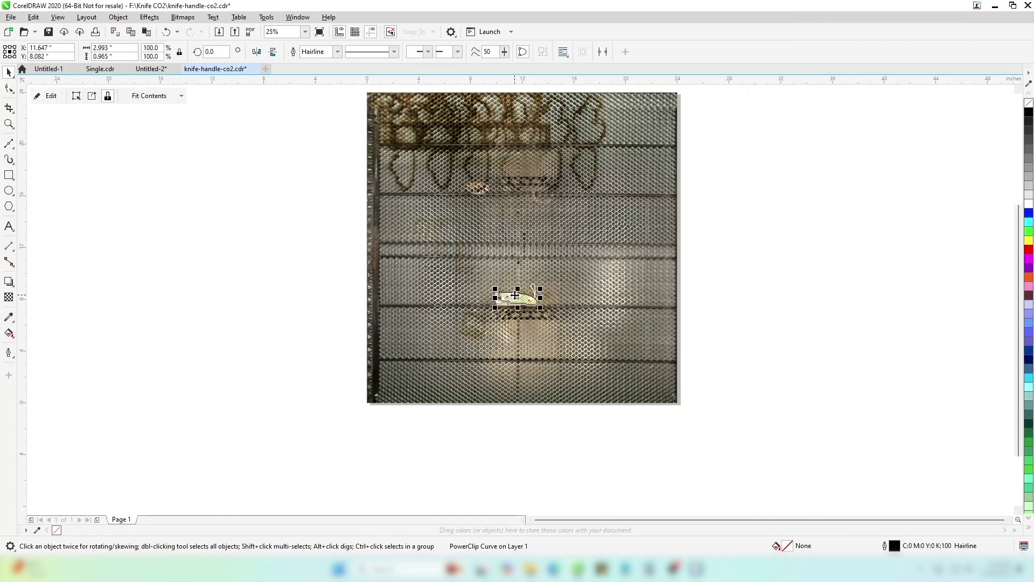
Step: Edit the PowerClip contents, scaling the wave pattern to about 3.875 by 1.937 inches and placing it over the handle outline, then finish editing
scroll(516, 297, up, 5)
right_click(520, 300)
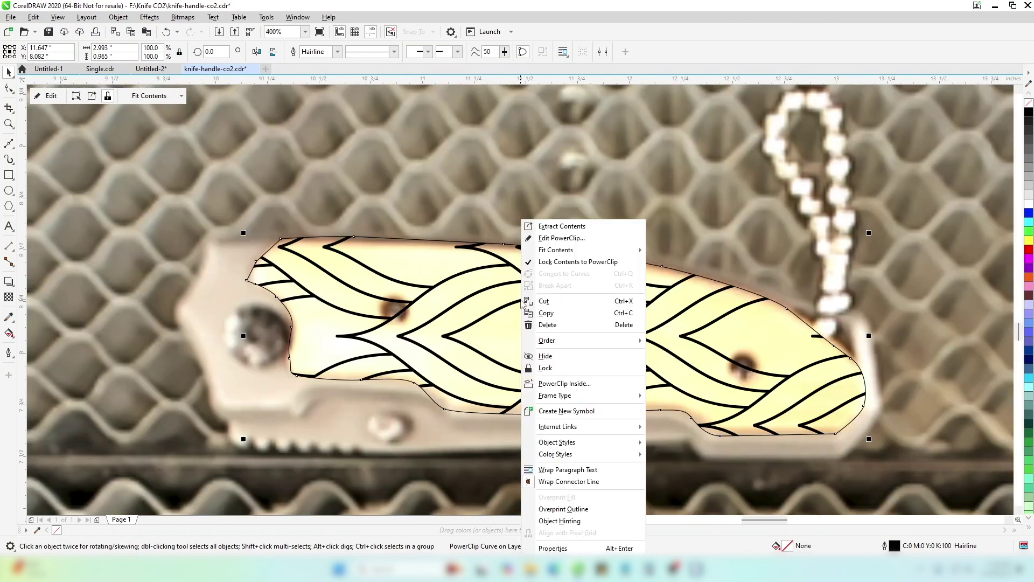
click(545, 240)
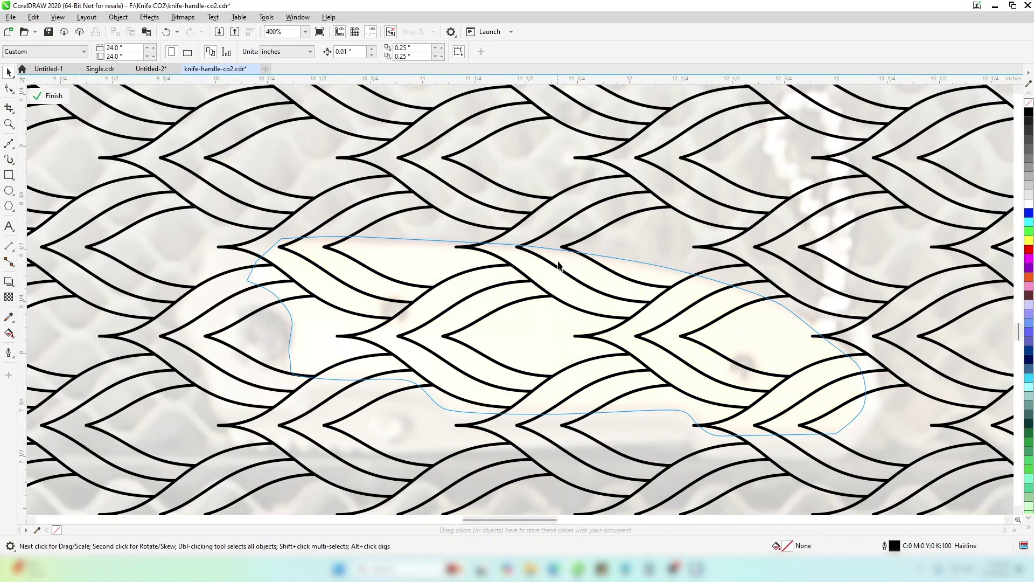
scroll(522, 300, down, 4)
click(521, 300)
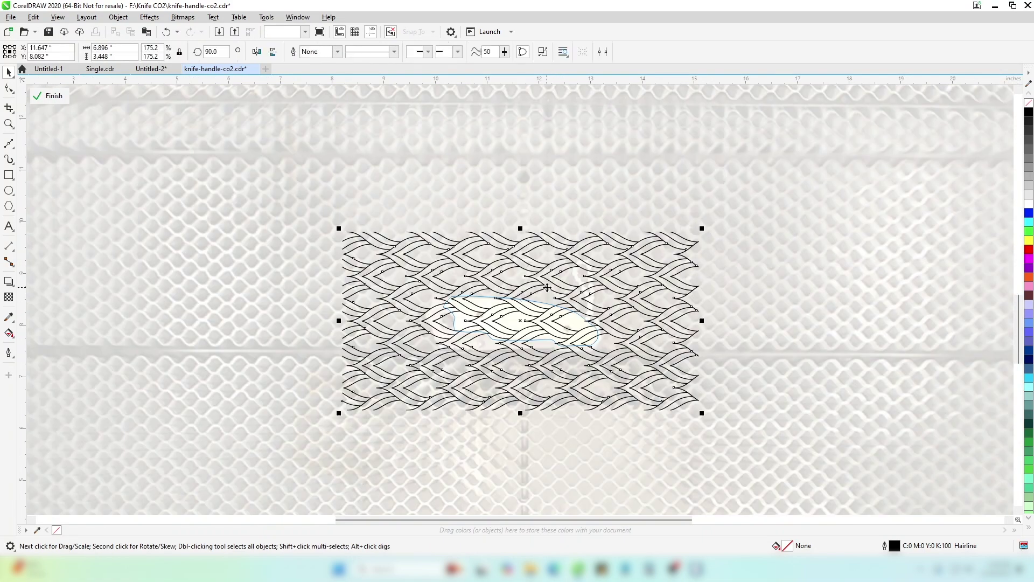
drag(703, 234, 568, 300)
drag(476, 341, 517, 327)
drag(620, 270, 585, 289)
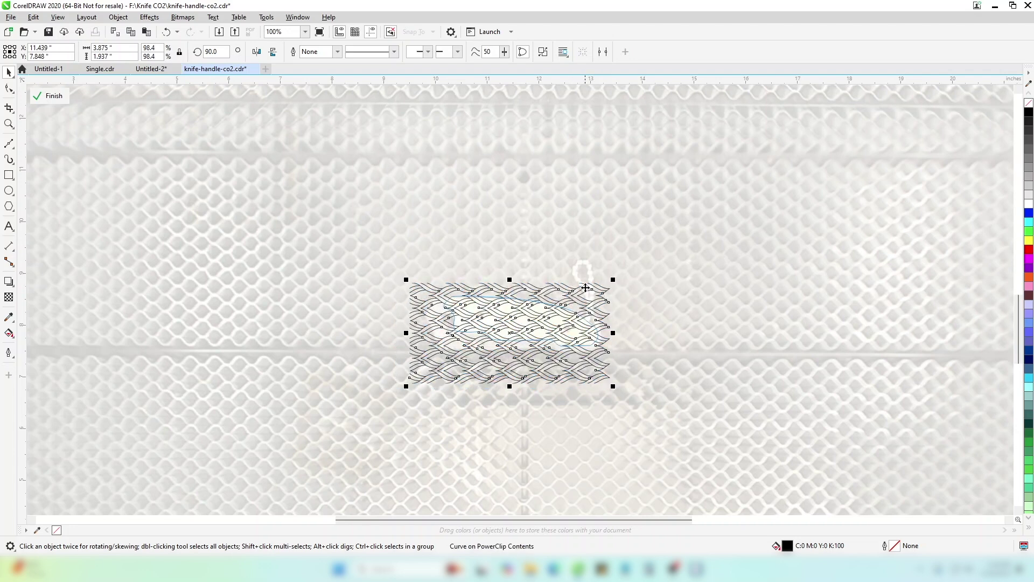
right_click(522, 317)
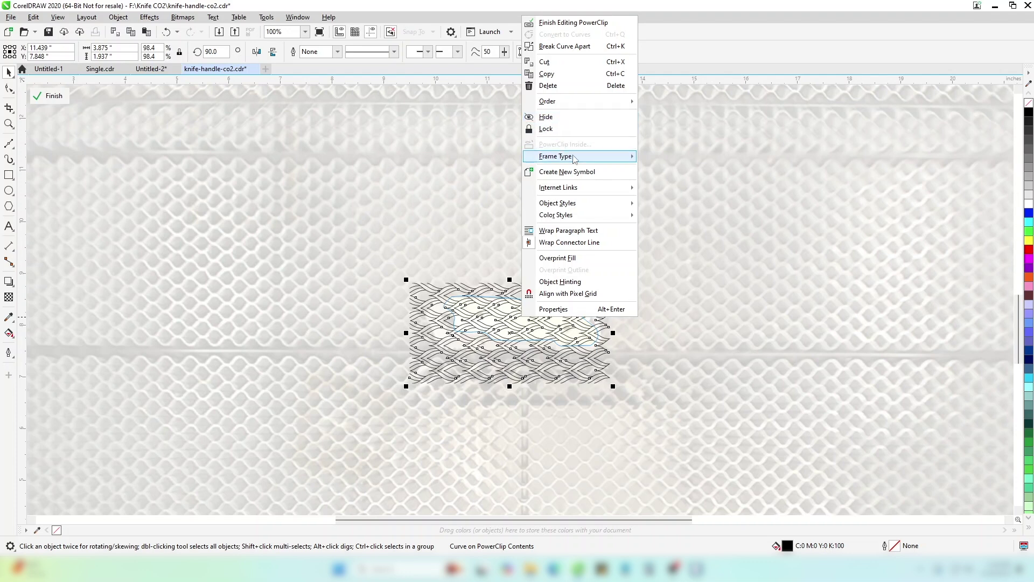
click(573, 22)
click(613, 191)
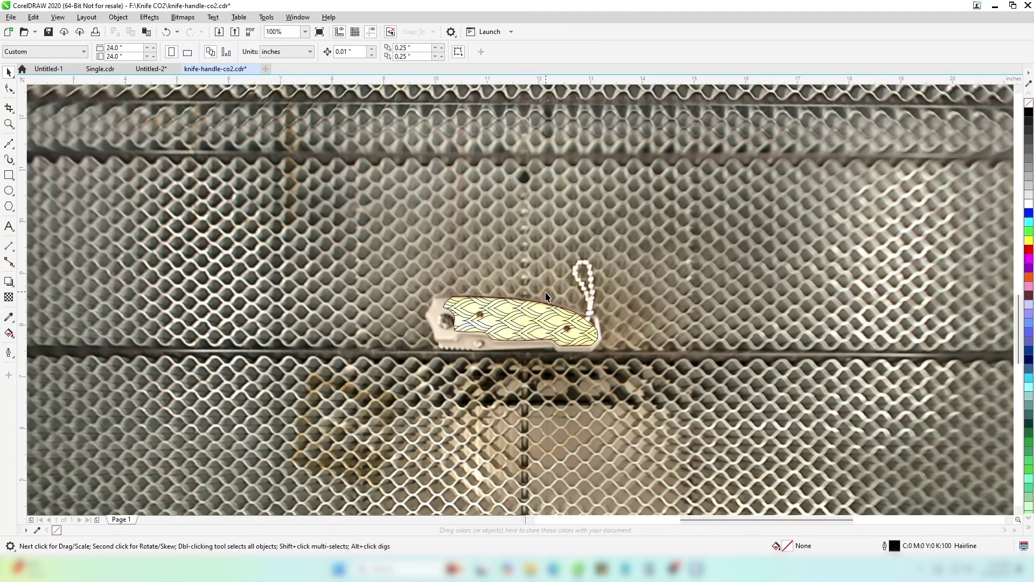
Step: Remove the hairline outline from the handle PowerClip shape and deselect it
click(533, 308)
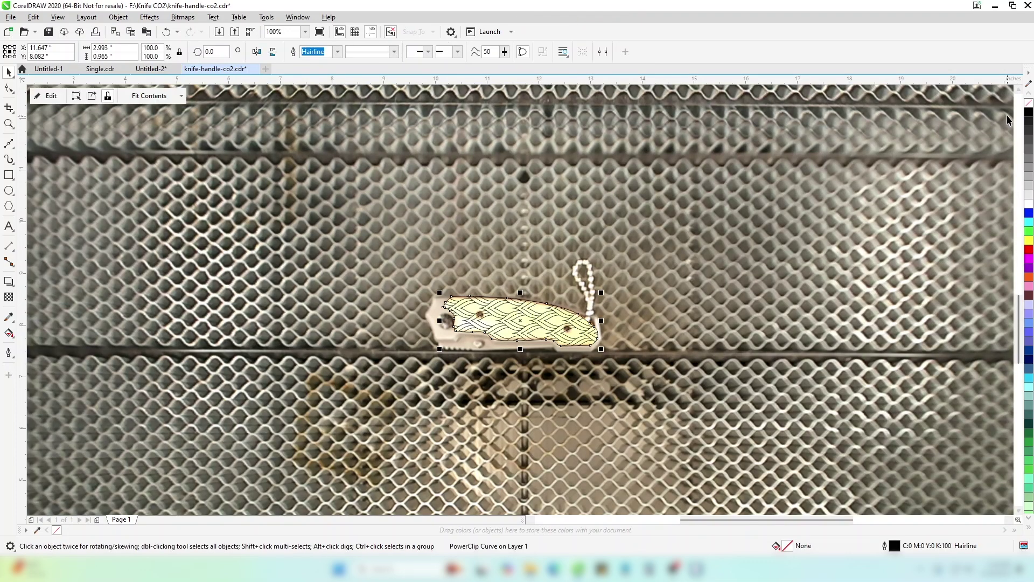
right_click(1028, 102)
scroll(520, 303, down, 3)
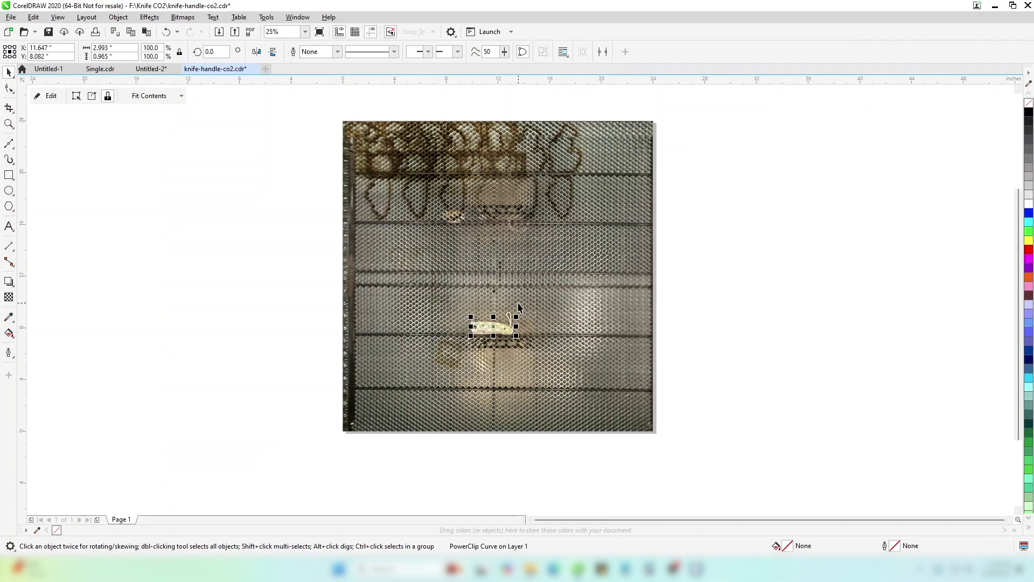
click(521, 295)
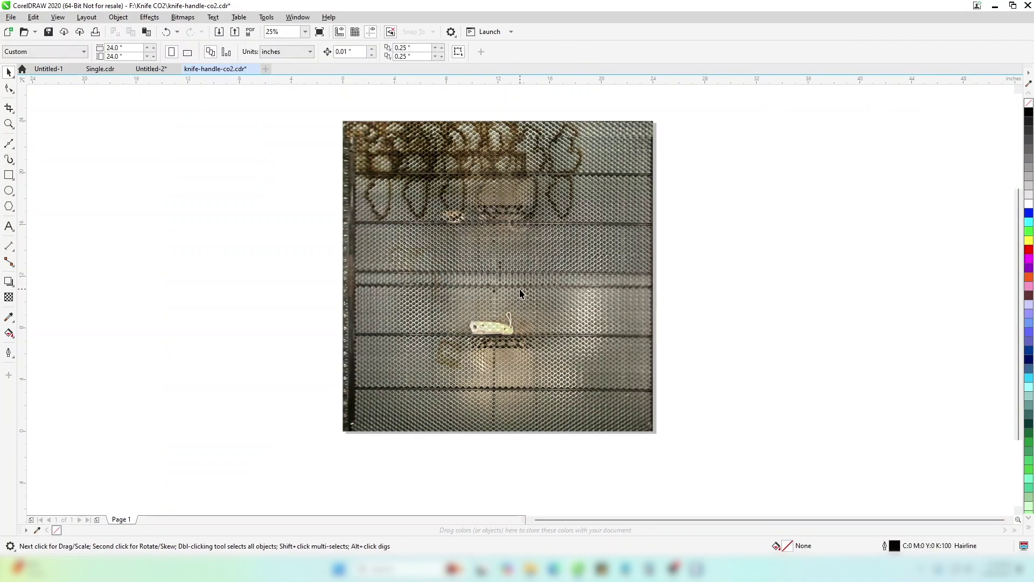
Step: Unlock the laser bed photo behind the handle pattern and delete it from the page
scroll(488, 329, up, 4)
click(490, 327)
scroll(490, 327, down, 3)
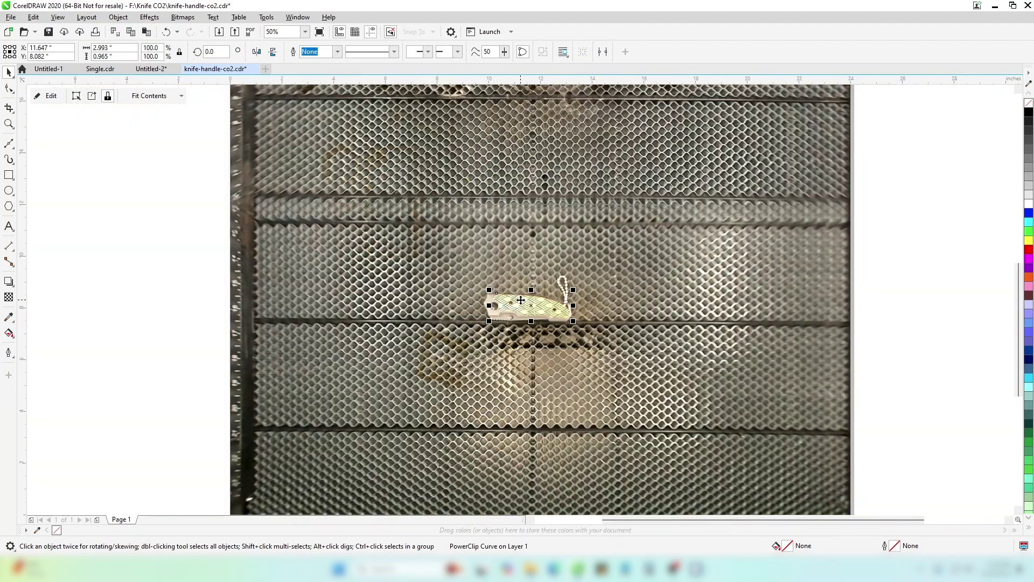
right_click(518, 266)
click(544, 291)
key(Delete)
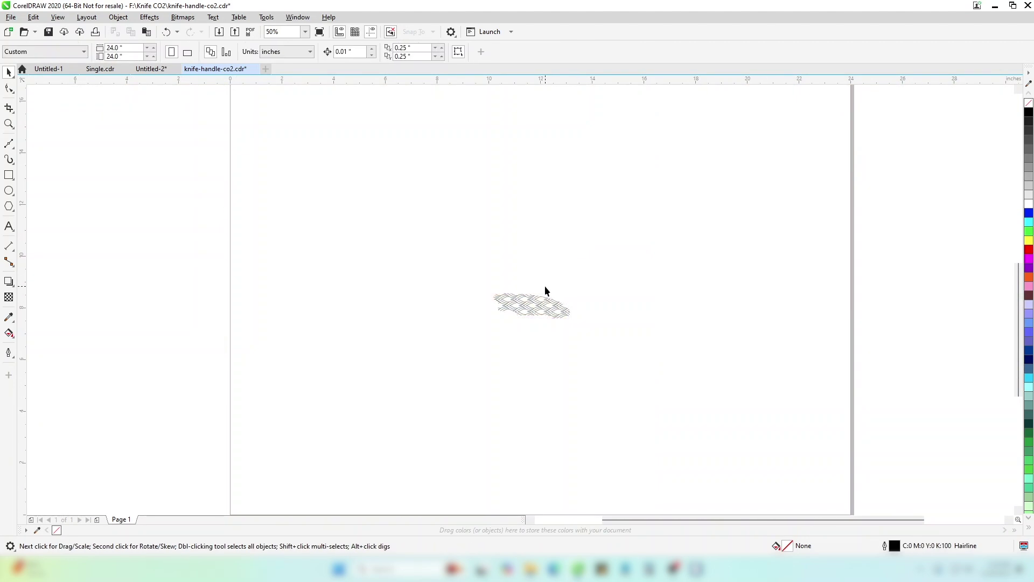
Step: Print the current document to the Epilog Engraver and check the pattern's alignment on the knife handle in the job preview
click(10, 17)
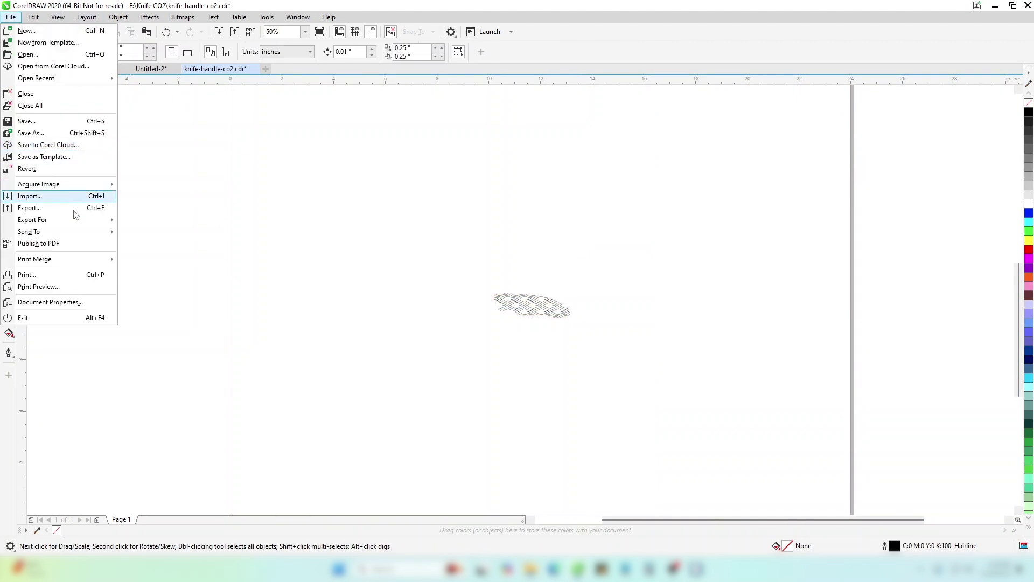
click(80, 275)
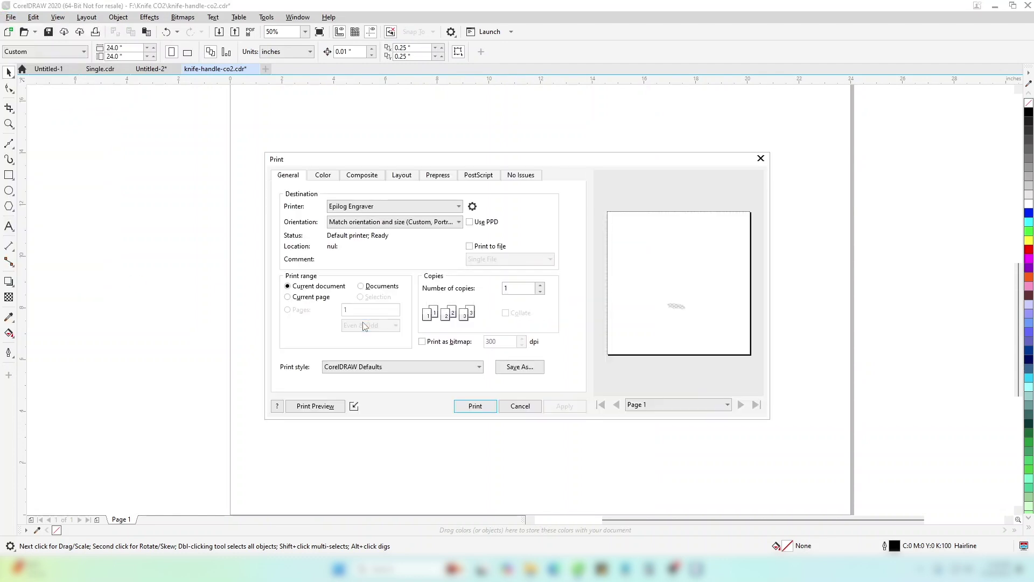
click(474, 407)
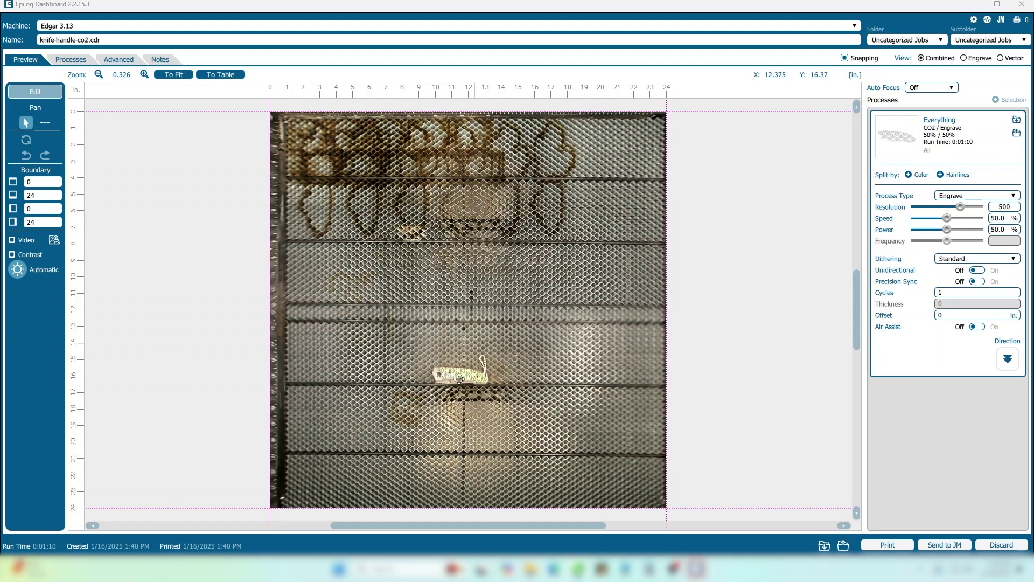
scroll(453, 376, up, 1)
scroll(452, 375, up, 12)
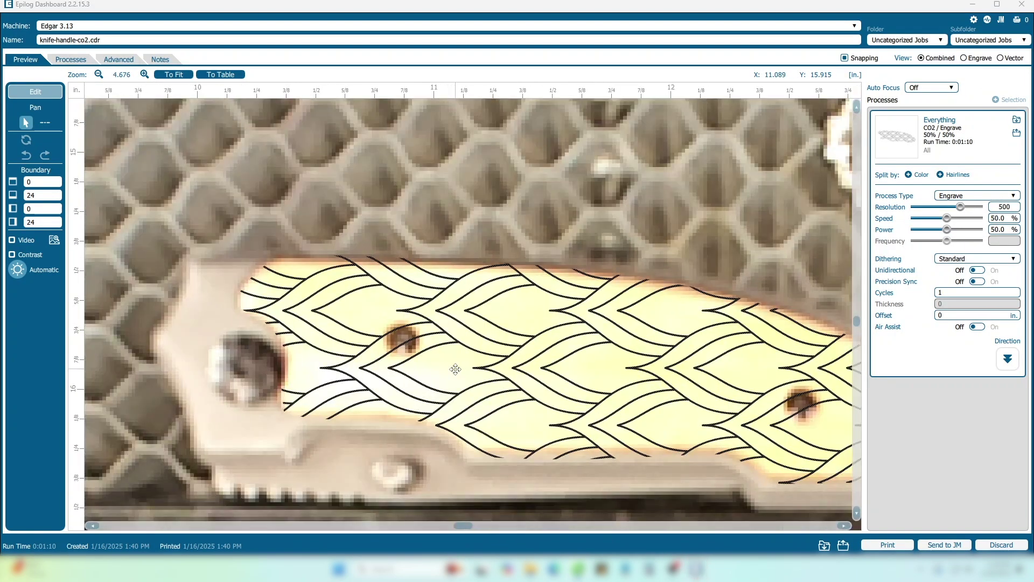
scroll(455, 369, down, 2)
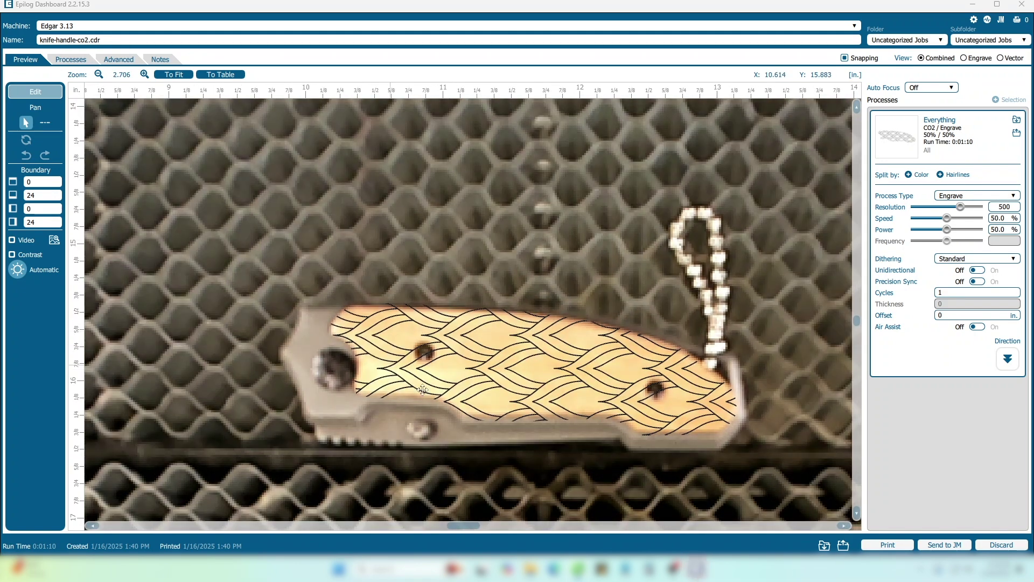
scroll(587, 369, down, 1)
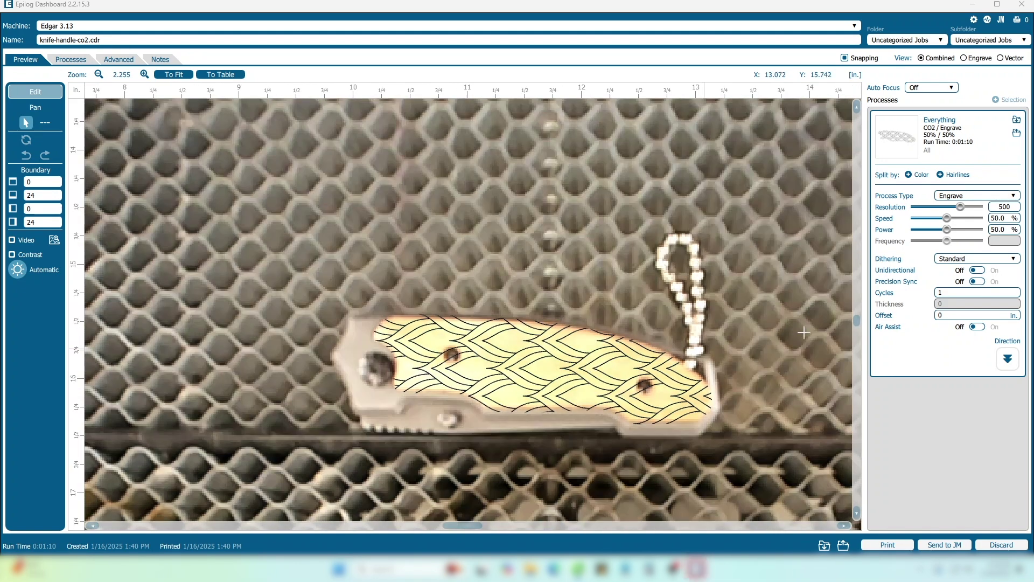
Step: Import the wood Clipart Text Engraving 500 DPI setting from the material library into the handle engraving process
click(1017, 122)
scroll(536, 334, down, 10)
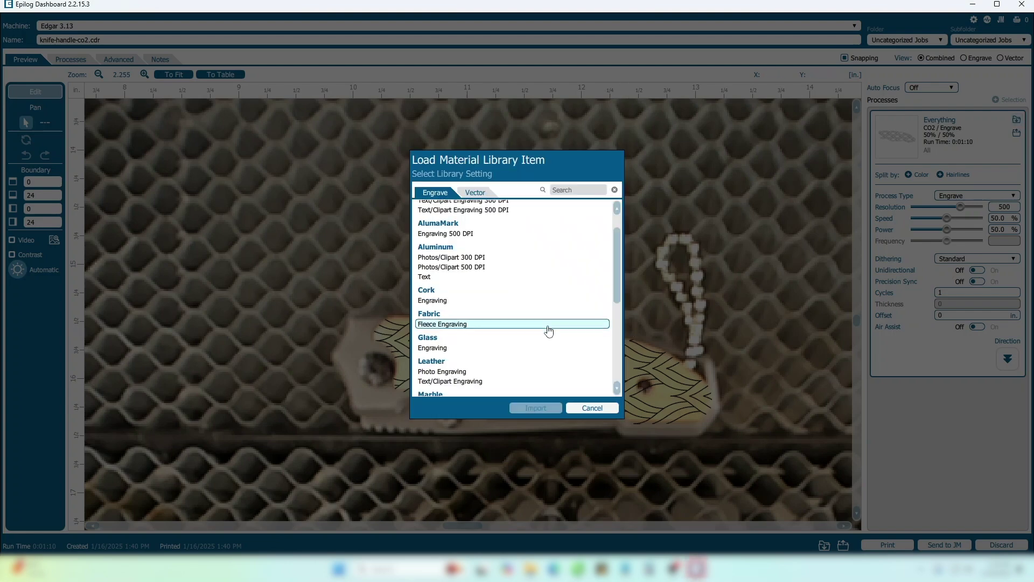
click(536, 375)
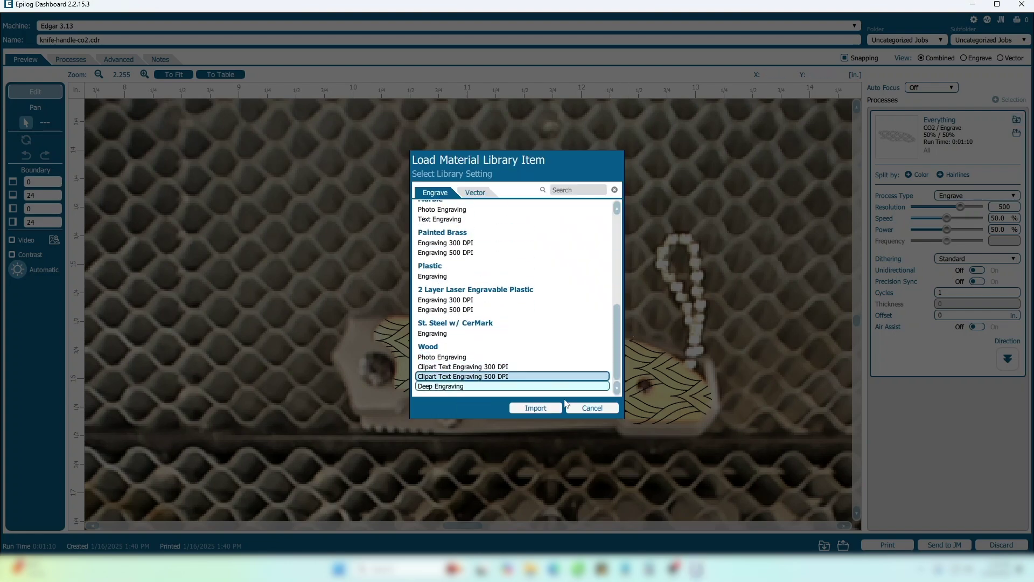
click(535, 407)
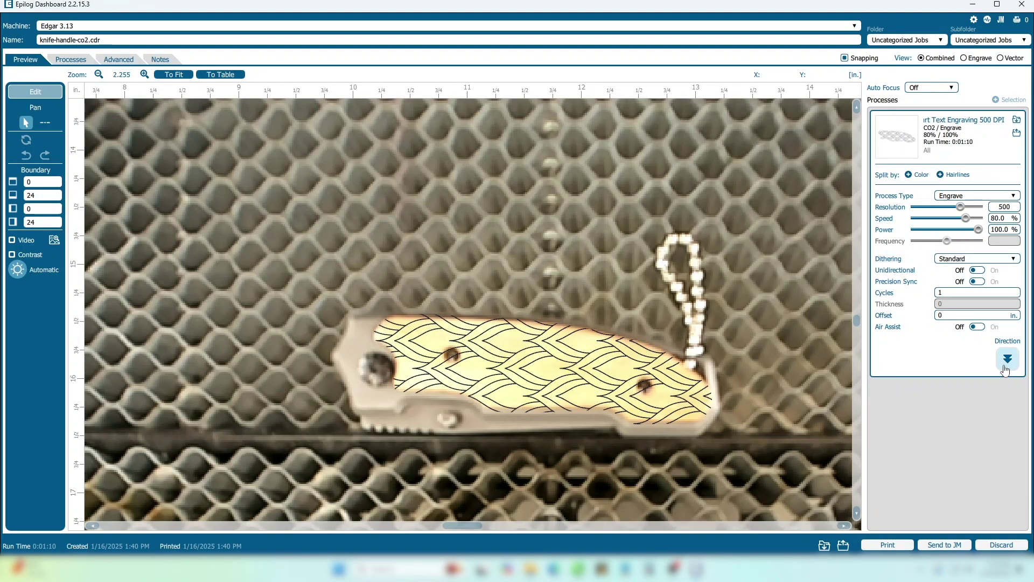
Step: Change the engraving direction of the process and print the handle job to the laser
click(1007, 359)
click(907, 545)
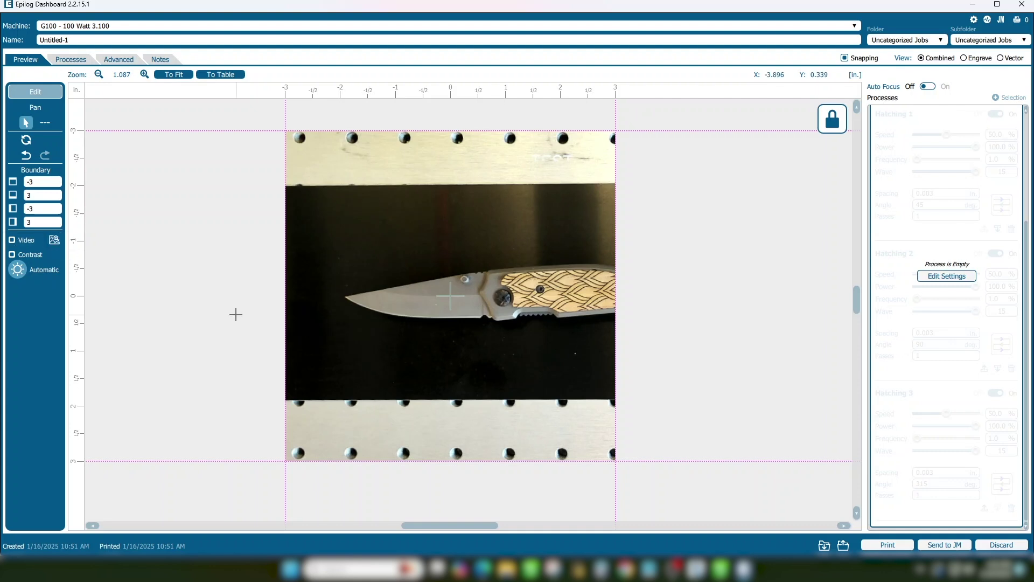
Step: Switch to CorelDRAW, set the page size to 6 by 6 inches and paste the laser camera image of the open knife
click(720, 569)
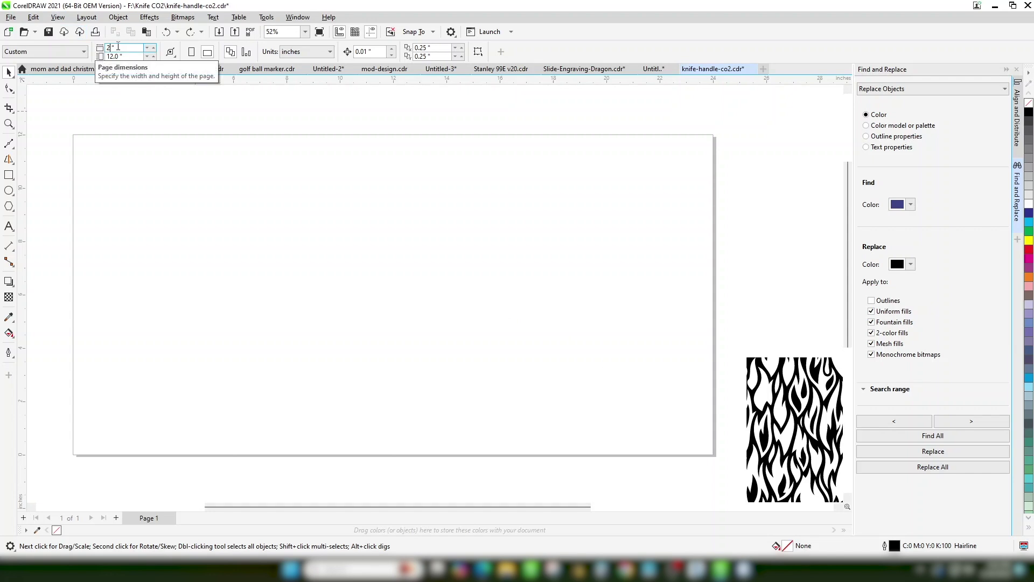
key(Return)
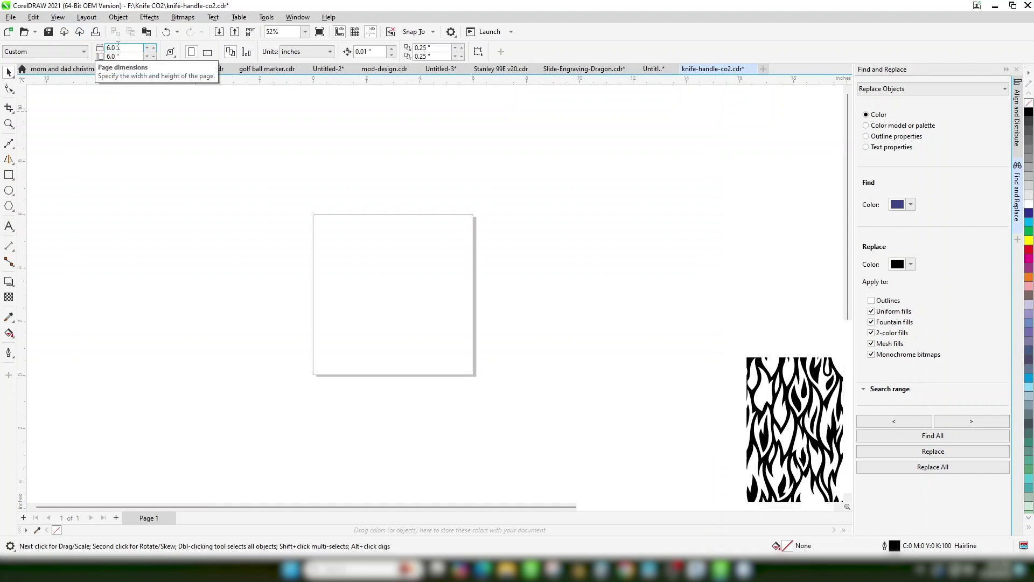
key(ctrl+v)
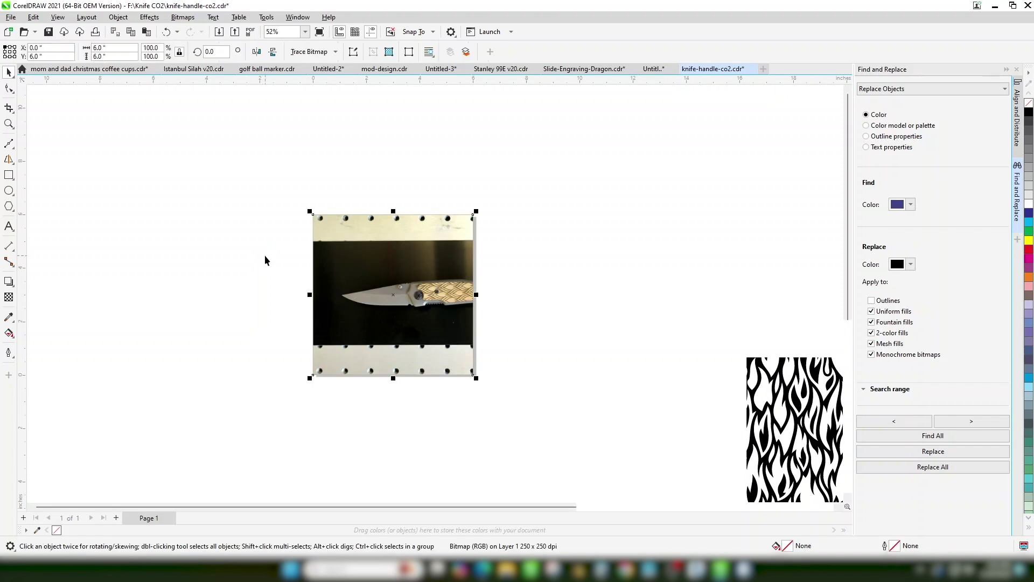
click(263, 254)
Step: Start a Bézier outline of the blade, tracing its upper edge from the handle to the tip
scroll(389, 323, up, 3)
scroll(434, 293, up, 2)
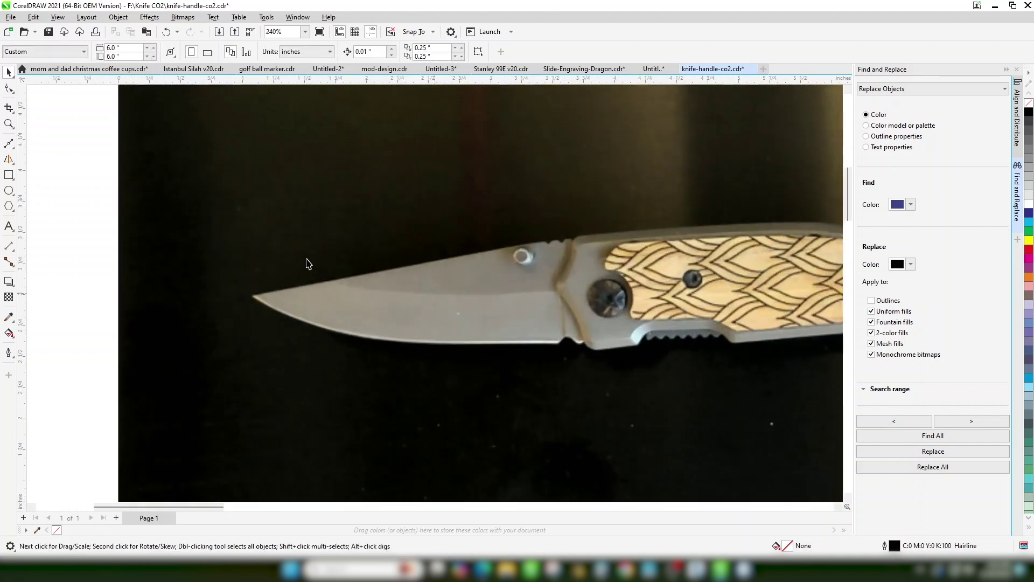
click(8, 144)
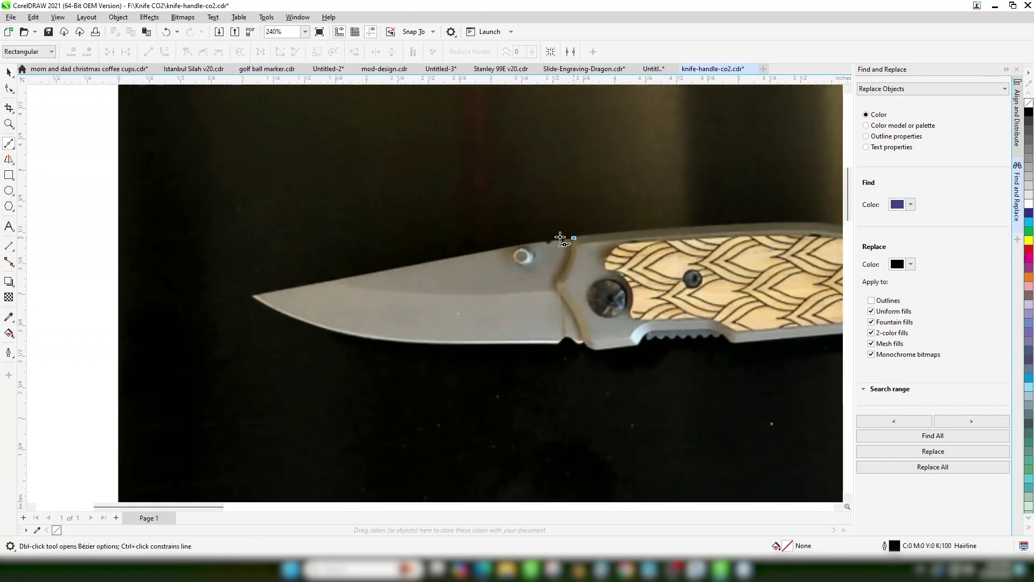
click(465, 256)
click(357, 275)
click(284, 289)
click(252, 296)
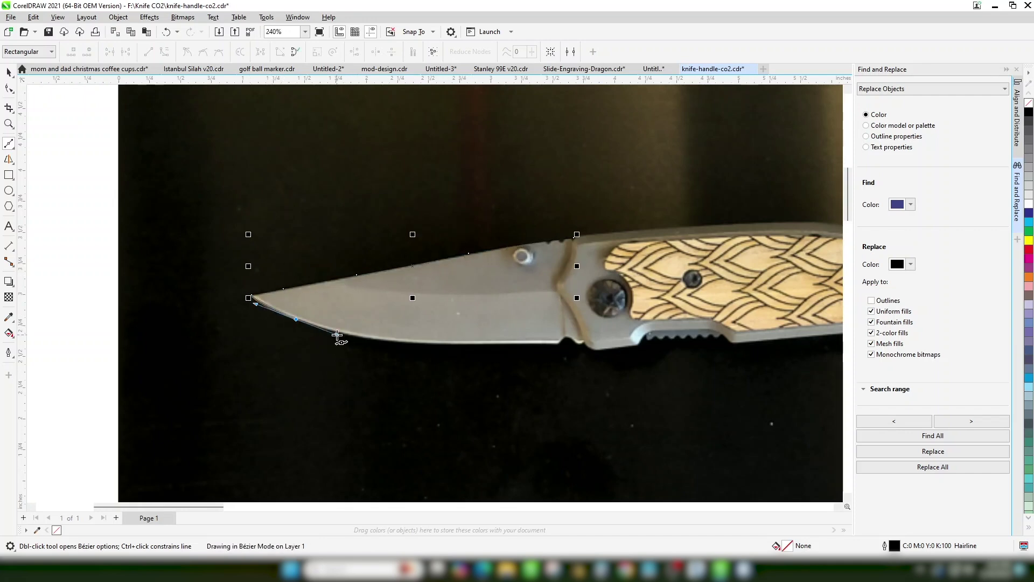
Step: Continue the blade outline along the curved cutting edge from the tip to the notch beside the handle
drag(337, 335, 338, 335)
drag(392, 341, 411, 345)
drag(523, 344, 541, 345)
click(557, 344)
click(564, 336)
Step: Trace the blade outline up along the handle's front edge, from the lower notch to the blade's spine
scroll(569, 336, up, 3)
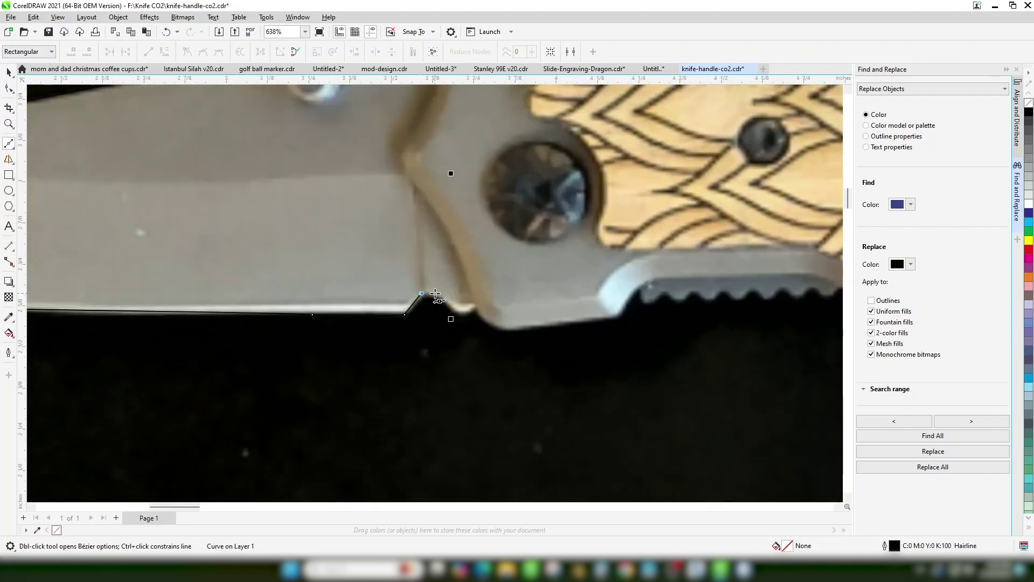
click(416, 189)
click(404, 164)
drag(413, 137, 423, 128)
scroll(423, 128, down, 2)
scroll(463, 253, up, 2)
drag(437, 304, 440, 293)
click(441, 268)
click(440, 261)
click(434, 261)
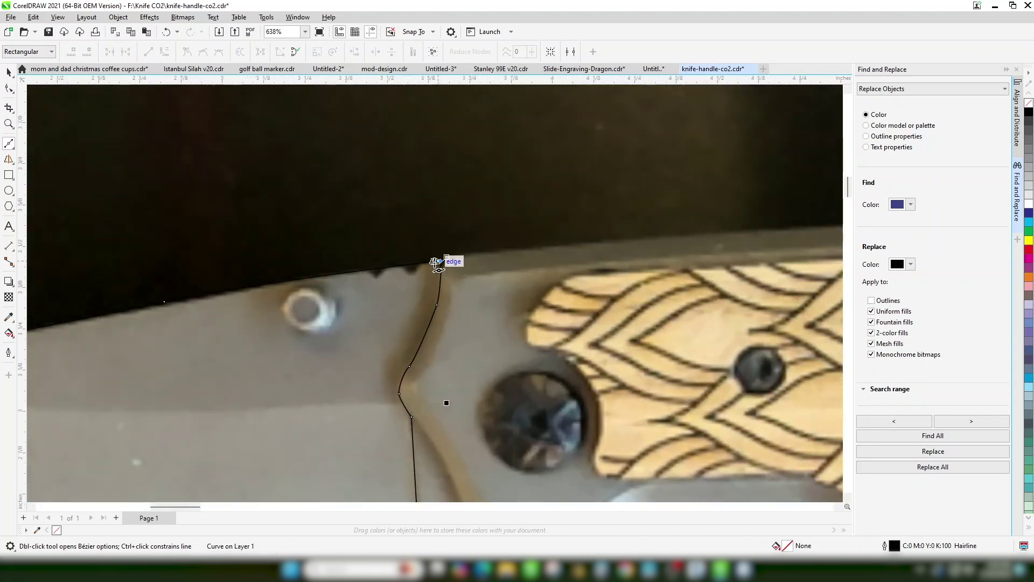
Step: Trace the small notches on the blade's spine to complete the outline, then deselect the curve
click(420, 262)
click(413, 275)
click(389, 268)
click(377, 276)
click(370, 271)
scroll(433, 298, down, 2)
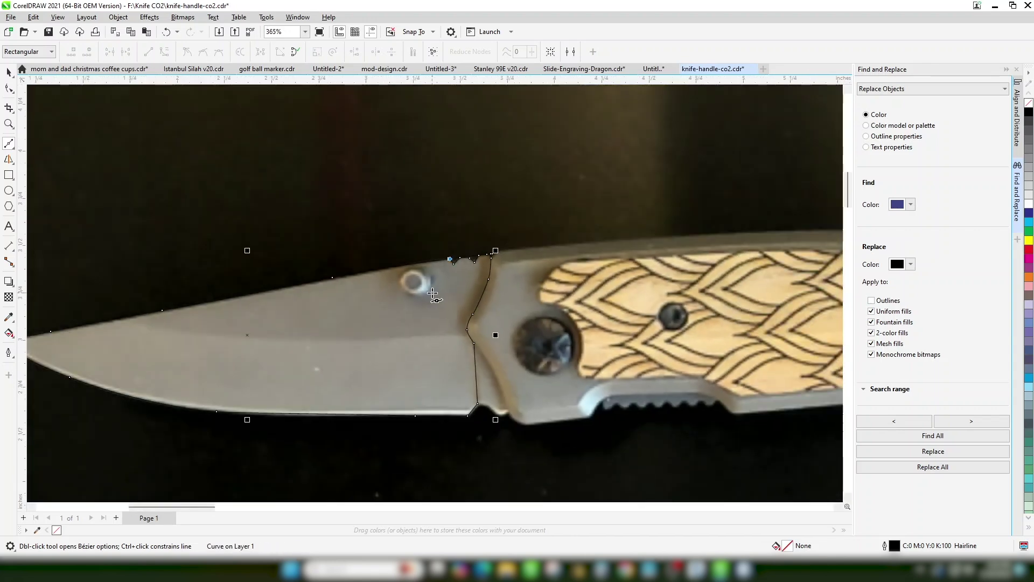
key(space)
scroll(451, 302, down, 1)
key(space)
scroll(452, 307, down, 3)
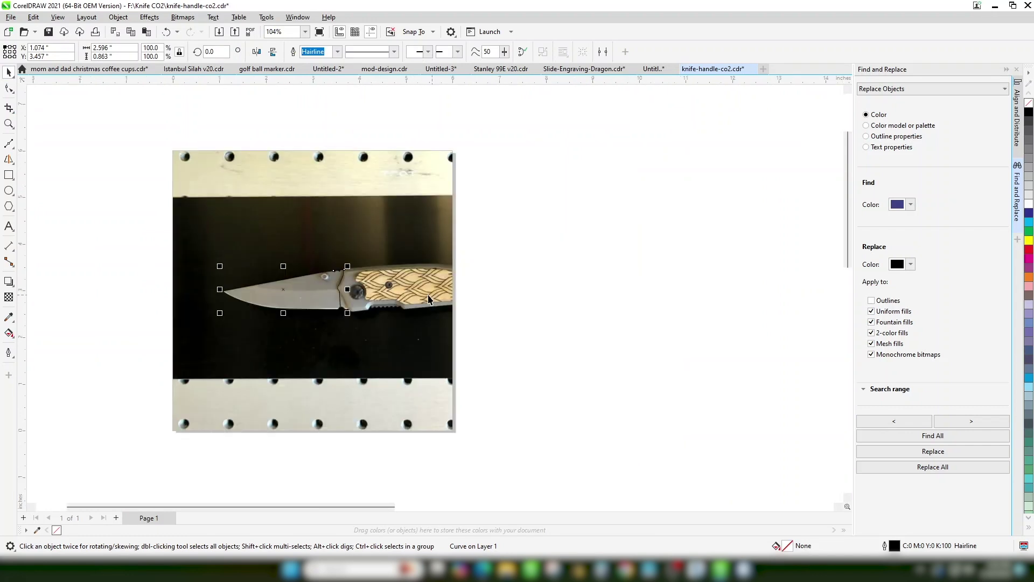
click(580, 297)
Step: PowerClip the black flame pattern inside the traced blade outline
scroll(431, 303, down, 1)
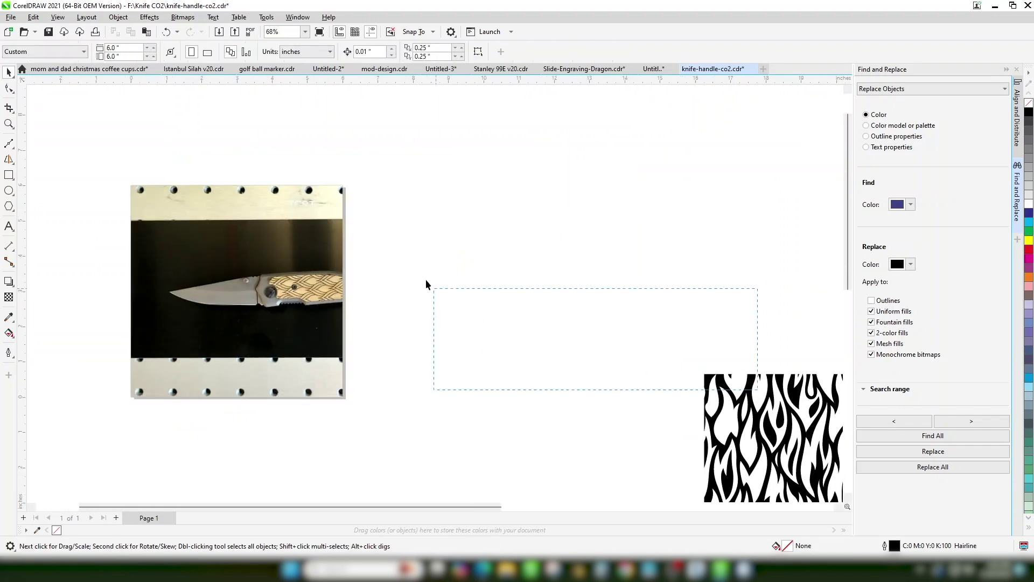
click(784, 419)
right_click(783, 412)
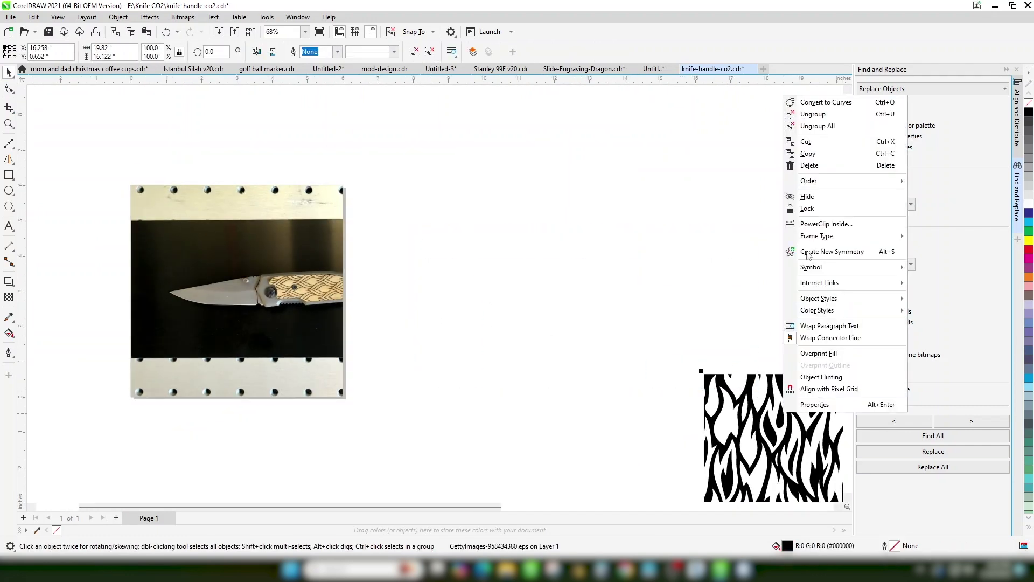
click(811, 223)
click(232, 277)
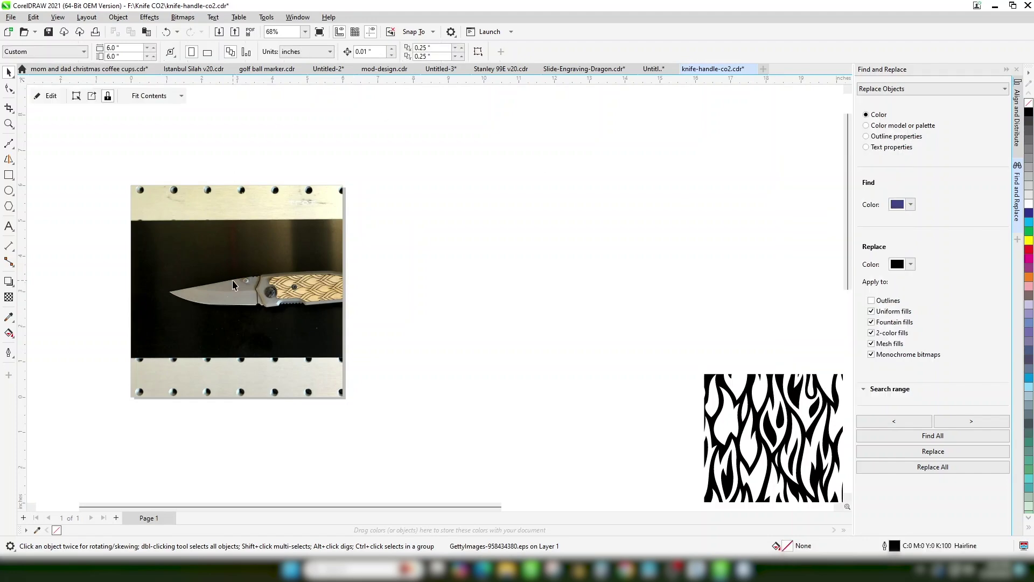
Step: Edit the blade PowerClip contents, scaling the flame pattern to about 9.39 by 7.638 inches and placing it over the blade outline
right_click(234, 280)
click(274, 237)
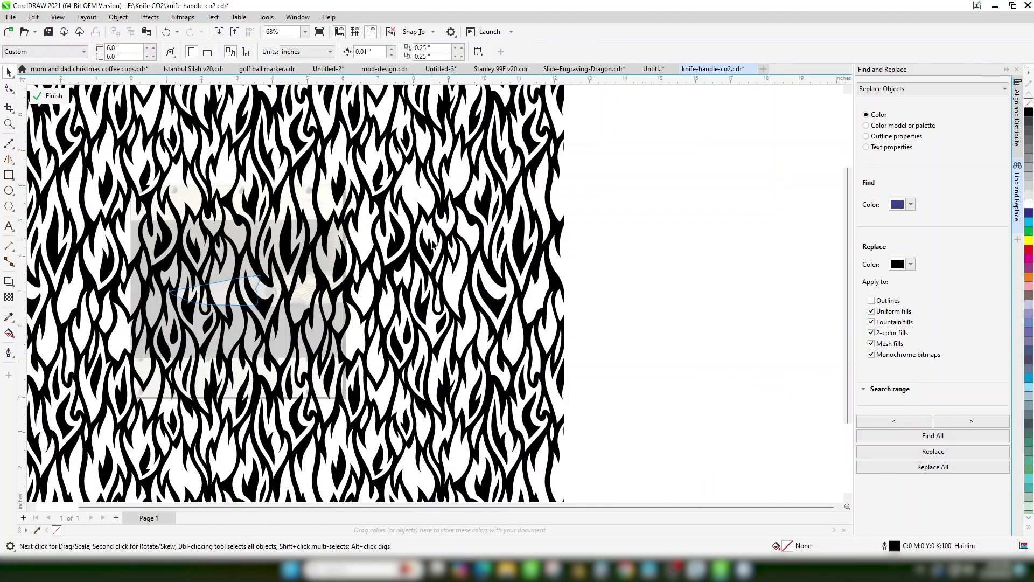
click(461, 242)
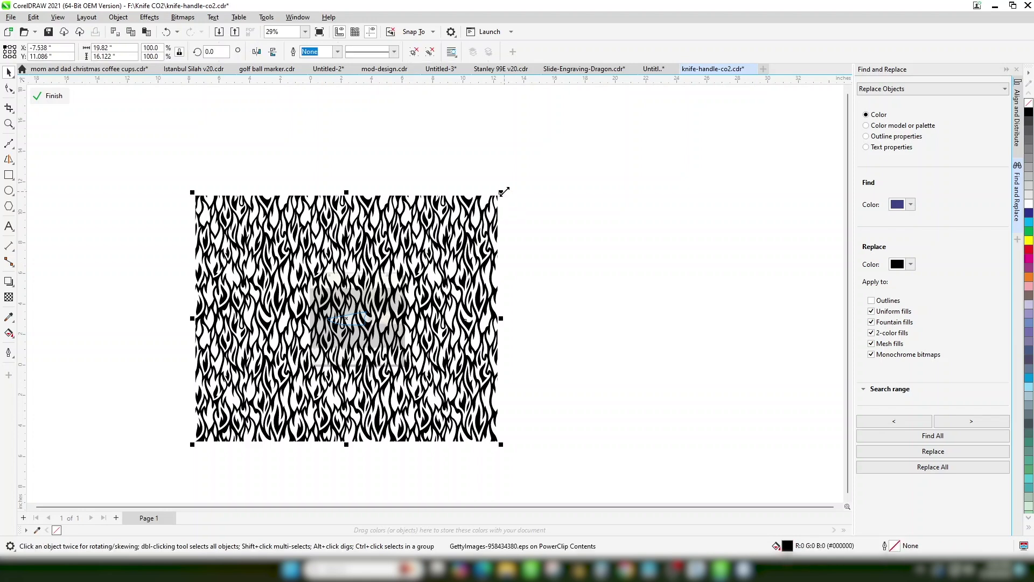
drag(501, 192, 342, 322)
drag(312, 386, 372, 330)
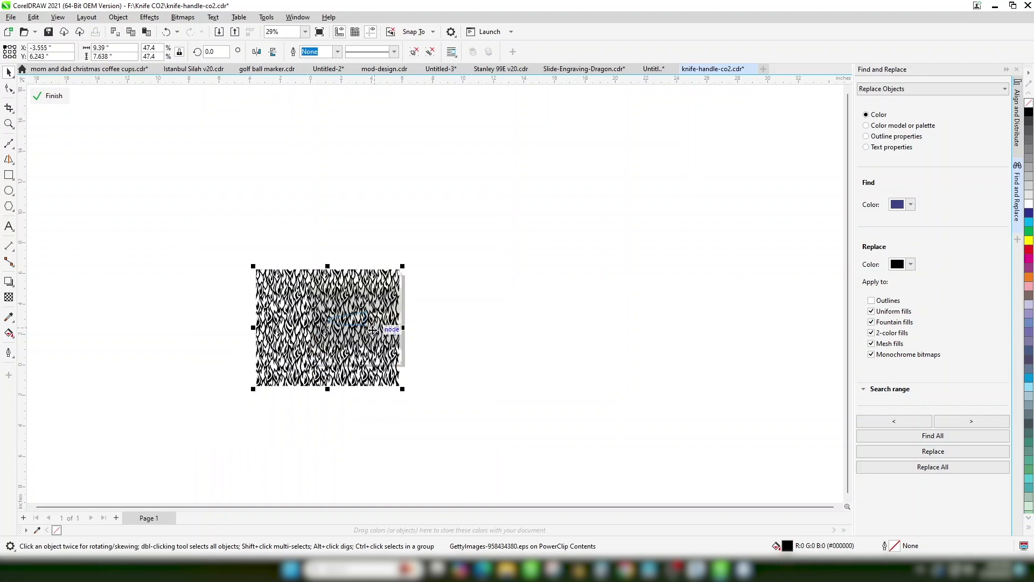
Step: Rotate the flame pattern 90 degrees and finish editing the PowerClip
click(372, 329)
drag(435, 356, 414, 234)
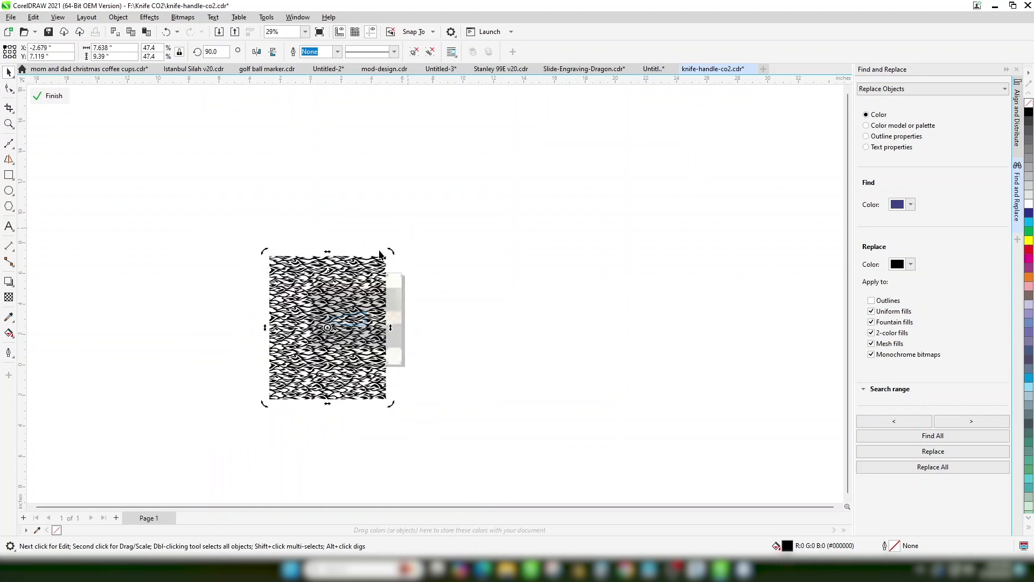
scroll(355, 326, up, 2)
right_click(443, 241)
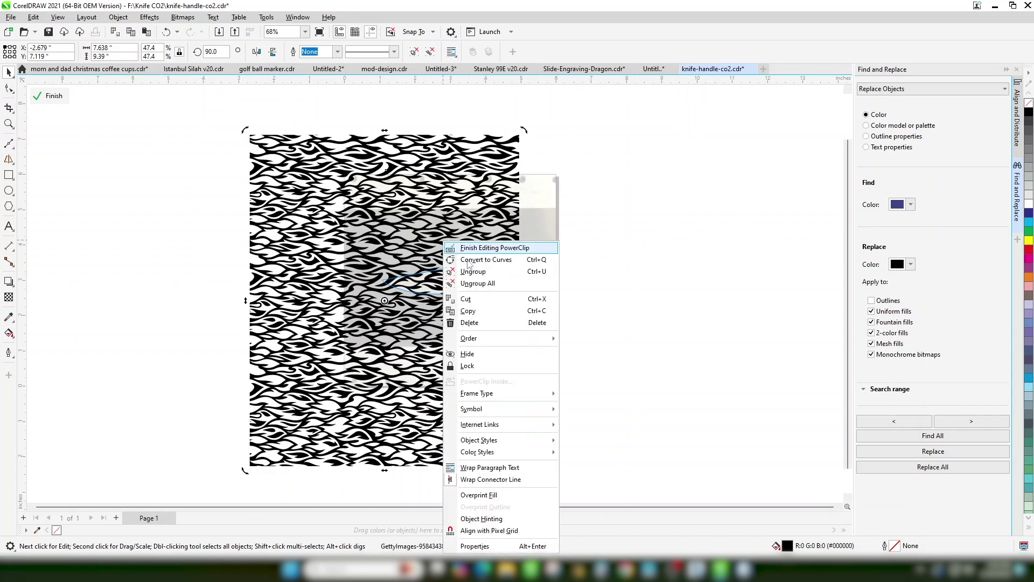
click(485, 244)
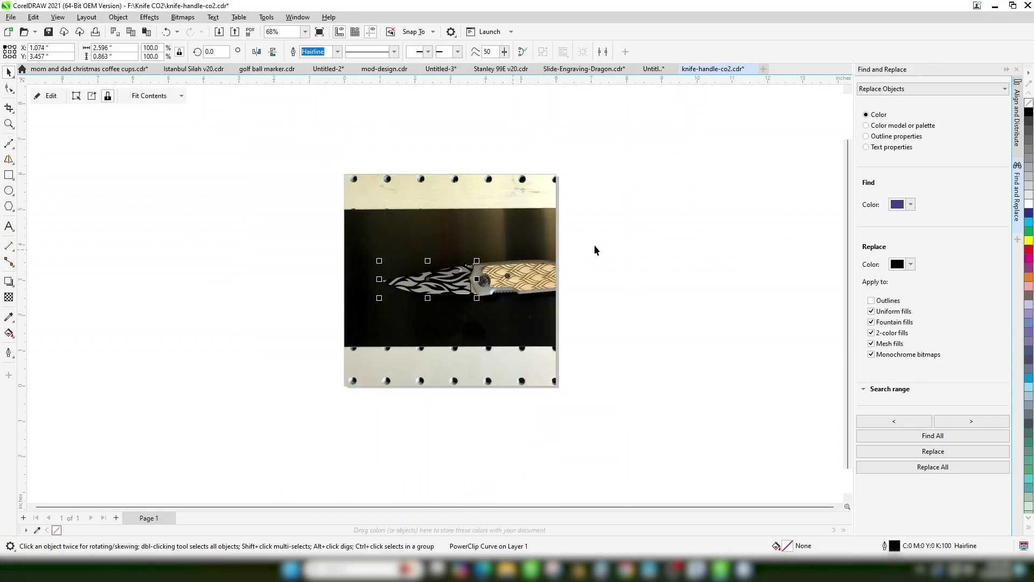
Step: Remove the hairline outline from the blade PowerClip shape and deselect it
right_click(1026, 102)
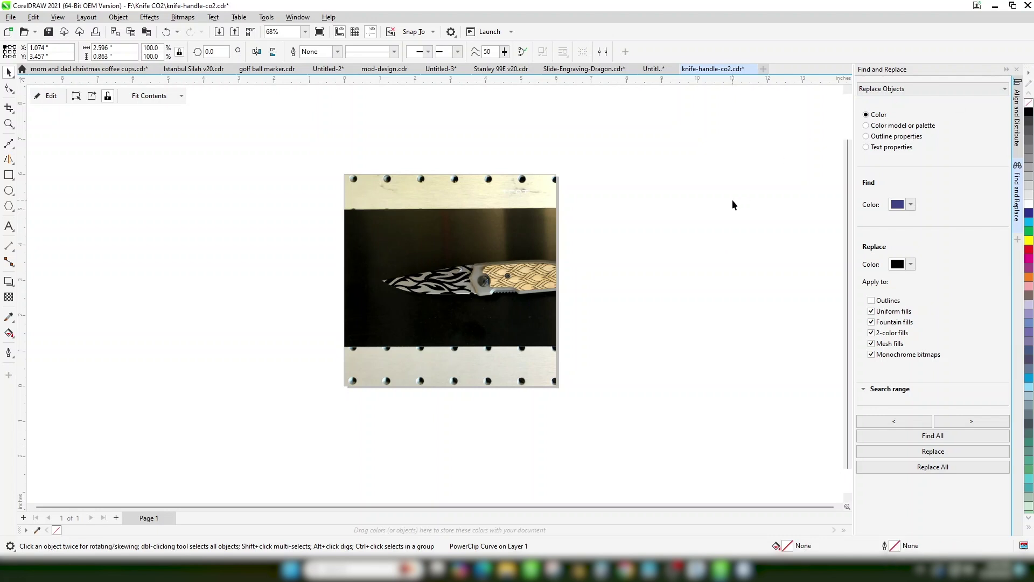
click(732, 202)
Step: Select the blade PowerClip and print only the selection to the Epilog Engraver
click(442, 284)
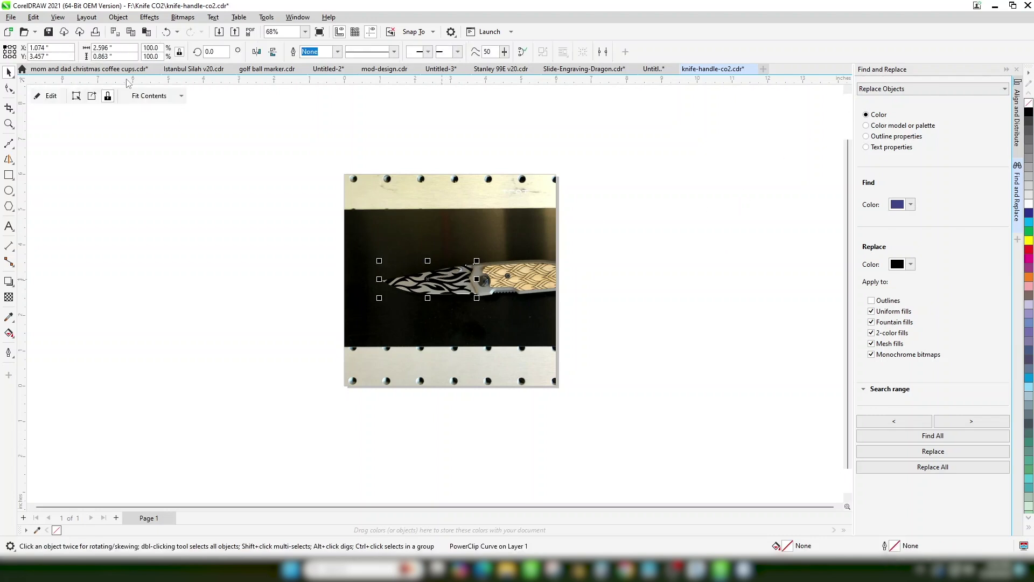
click(10, 16)
click(212, 254)
key(ctrl+p)
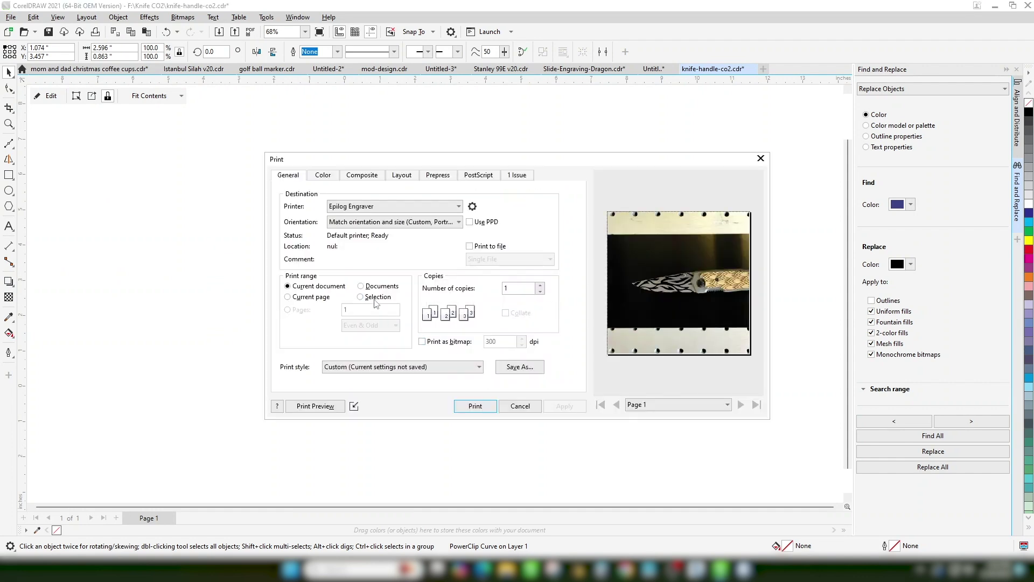
click(360, 297)
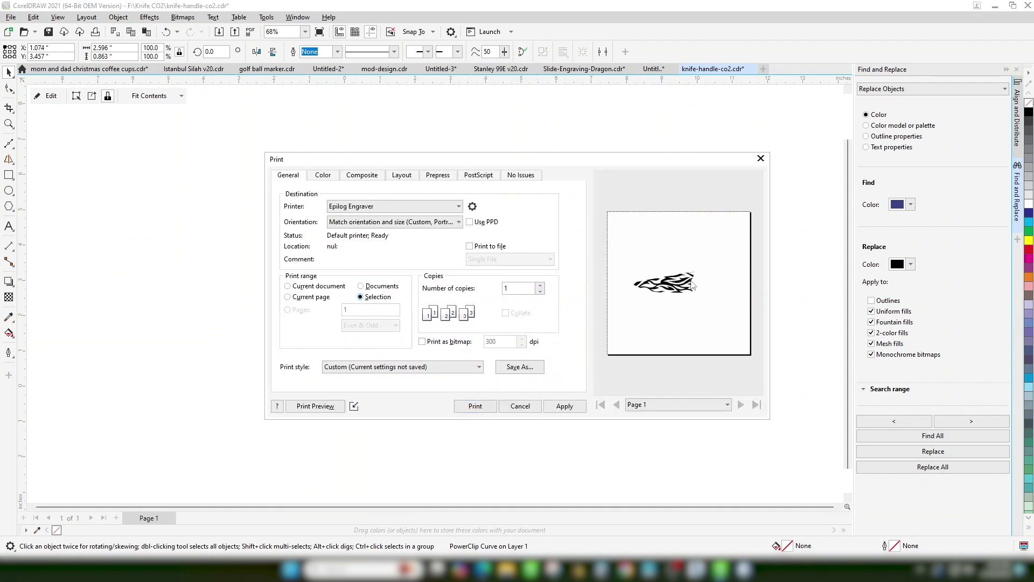
click(475, 406)
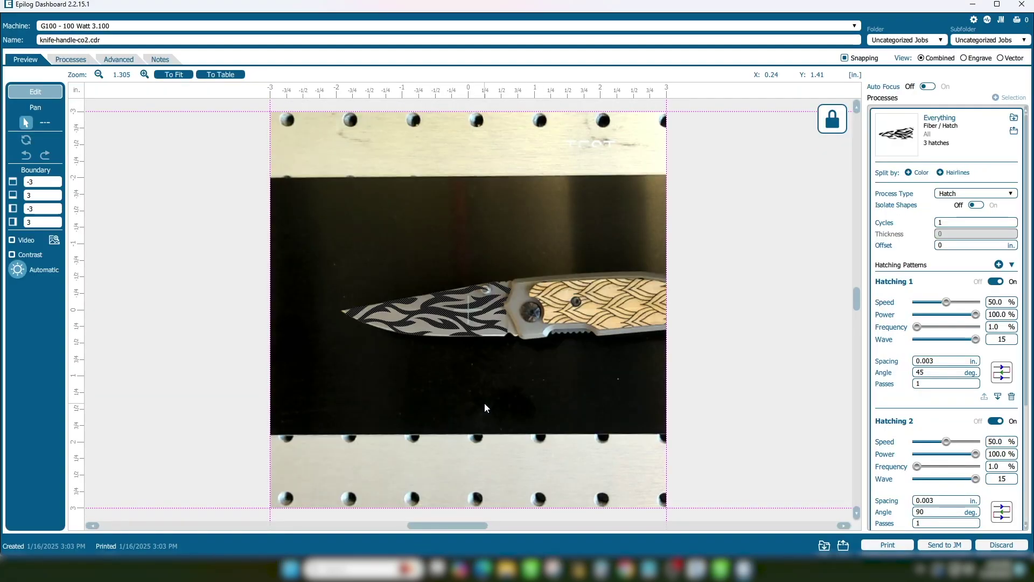
Step: Import the [F254] Metal Polish hatch setting from the material library into the blade job's process
click(1017, 118)
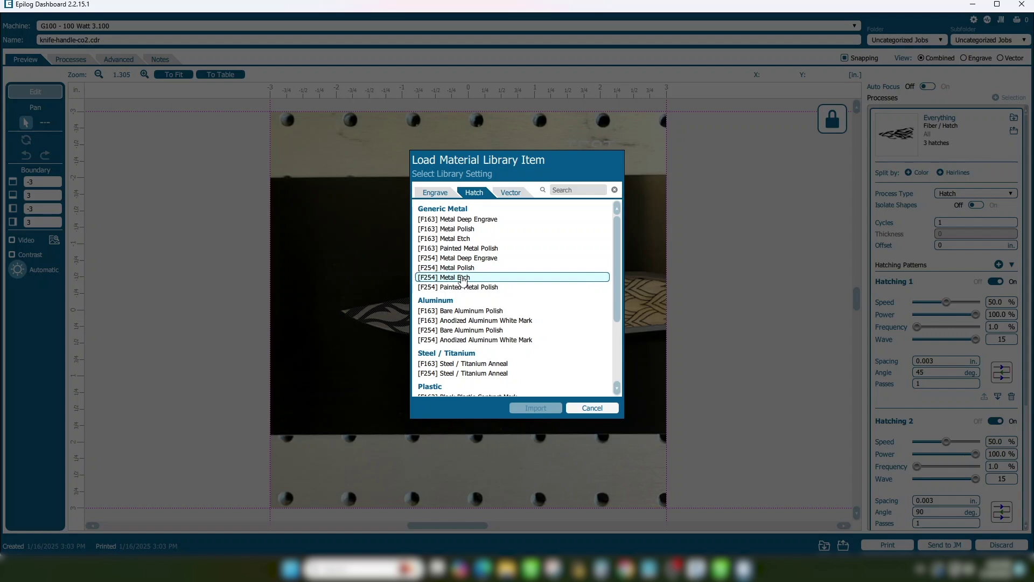
click(457, 268)
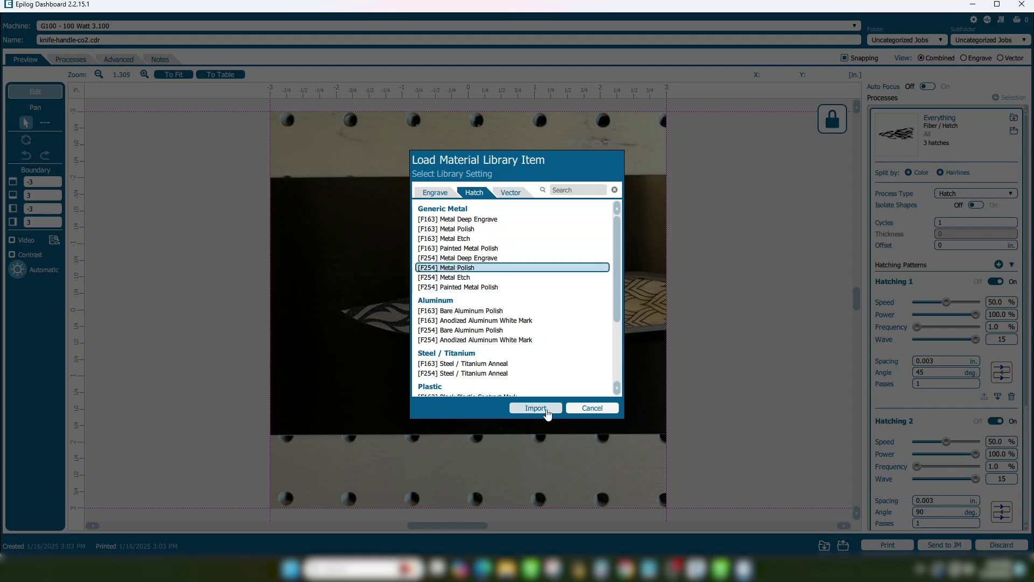
key(Return)
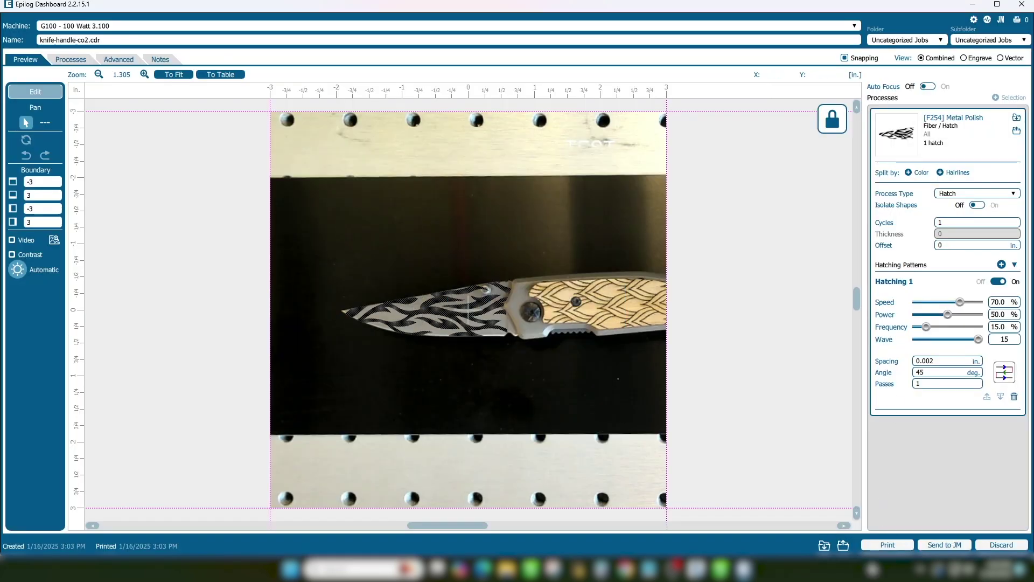